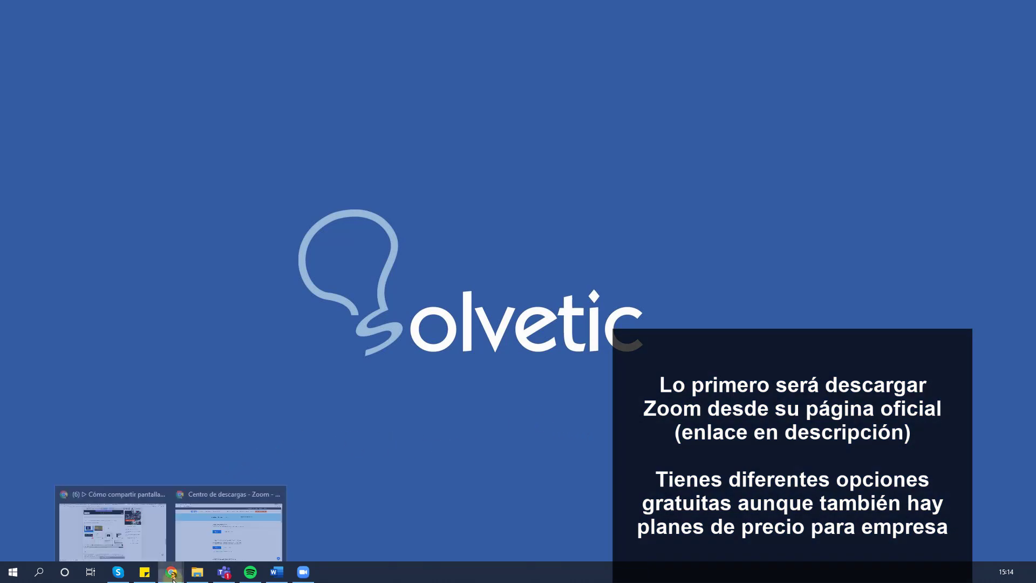
- Switch to the browser's Zoom download page, check the meeting plans and prices, and return to the download page
click(226, 532)
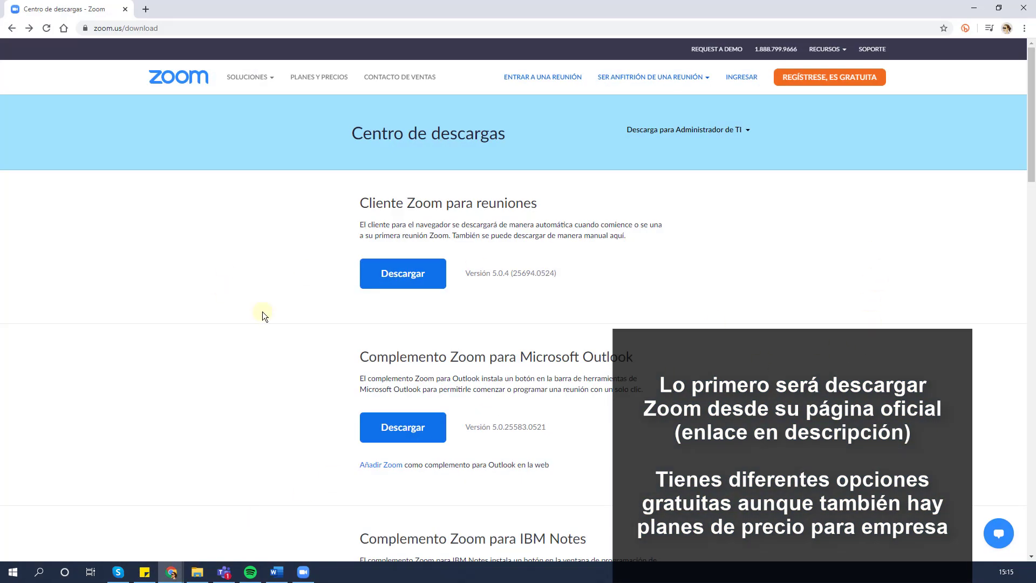
drag(1031, 128, 1012, 69)
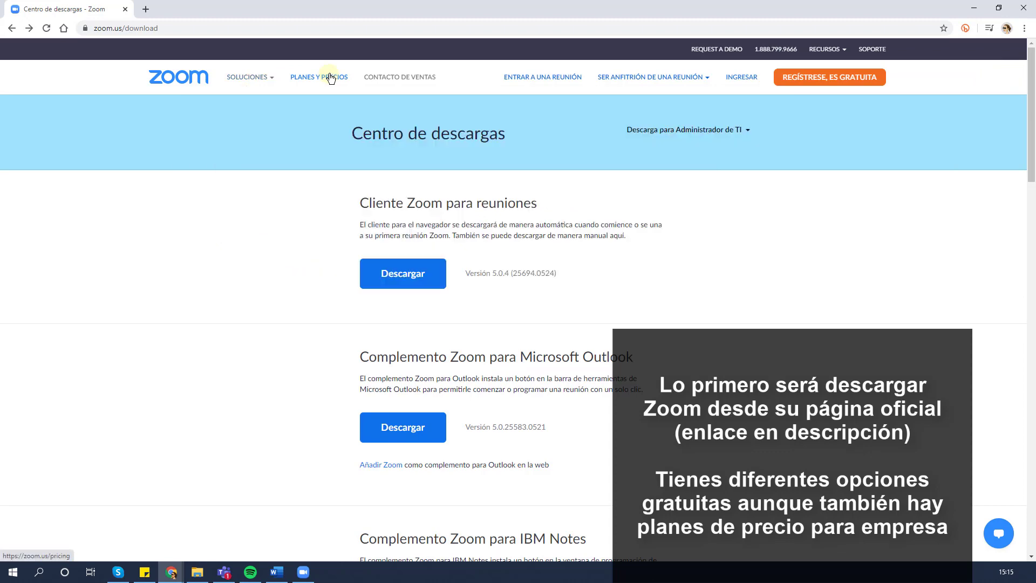
click(330, 77)
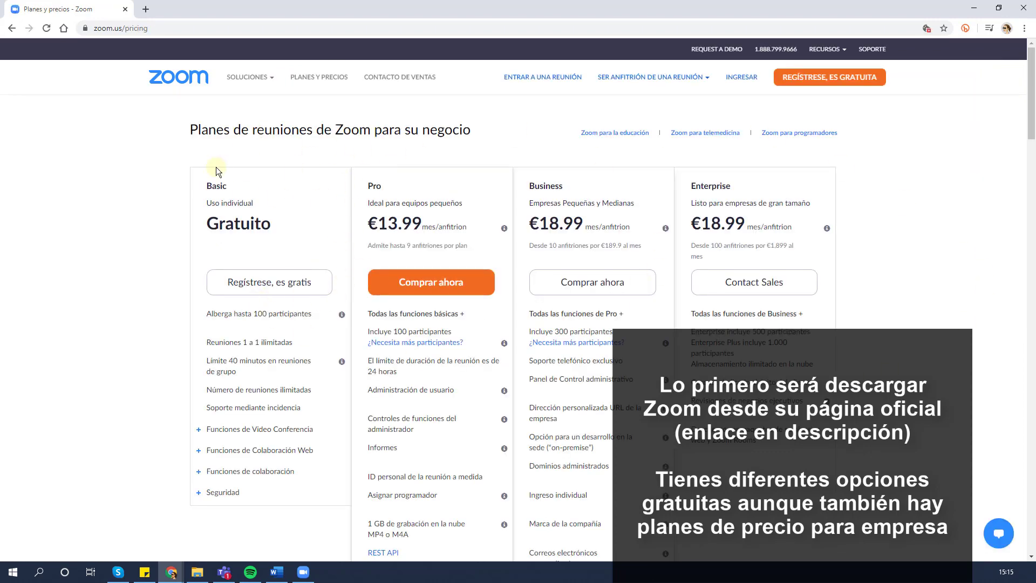
click(12, 28)
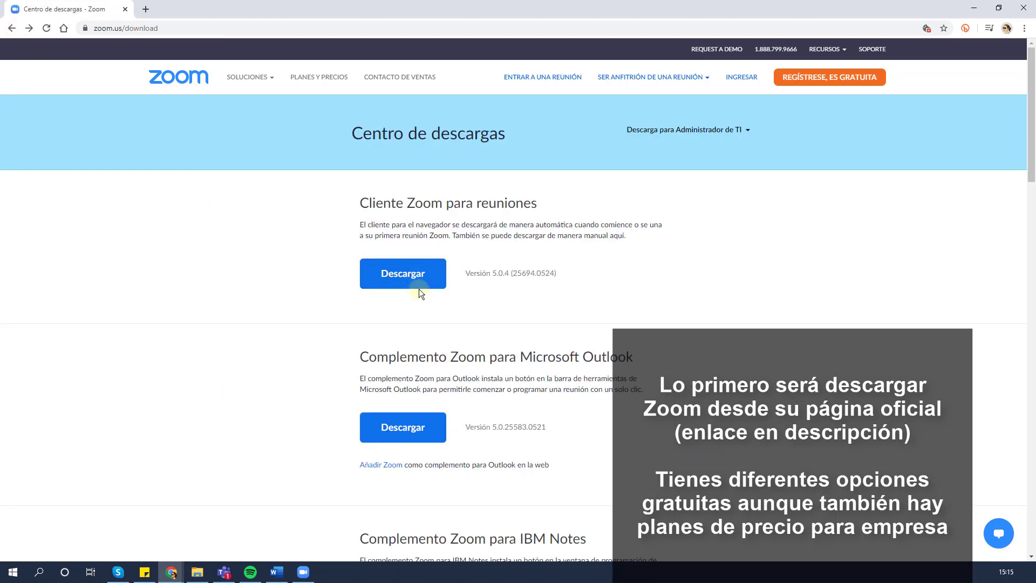
- Download the installer of the Zoom client for meetings, accept keeping the file, and launch it
click(415, 274)
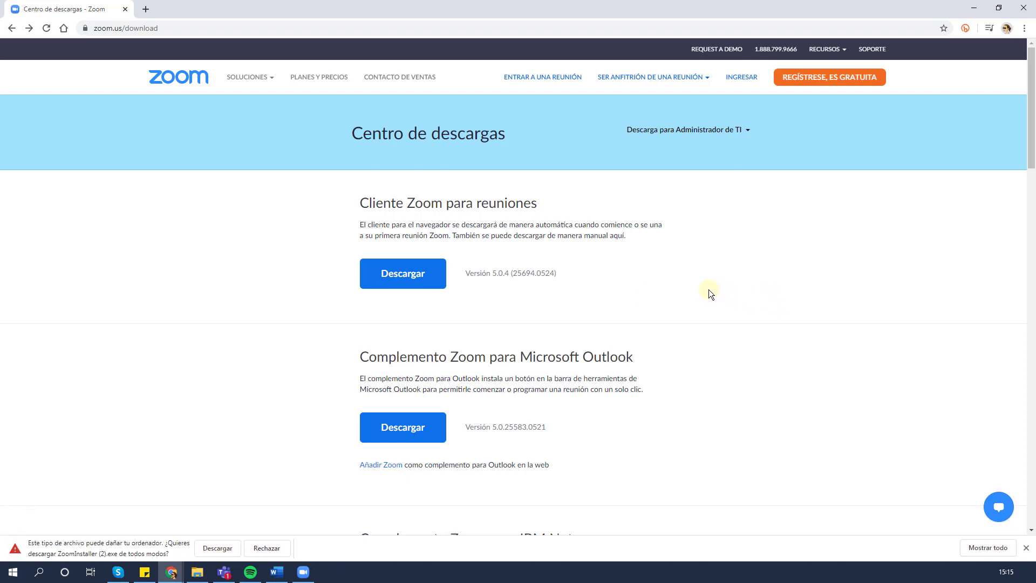
click(218, 547)
click(51, 549)
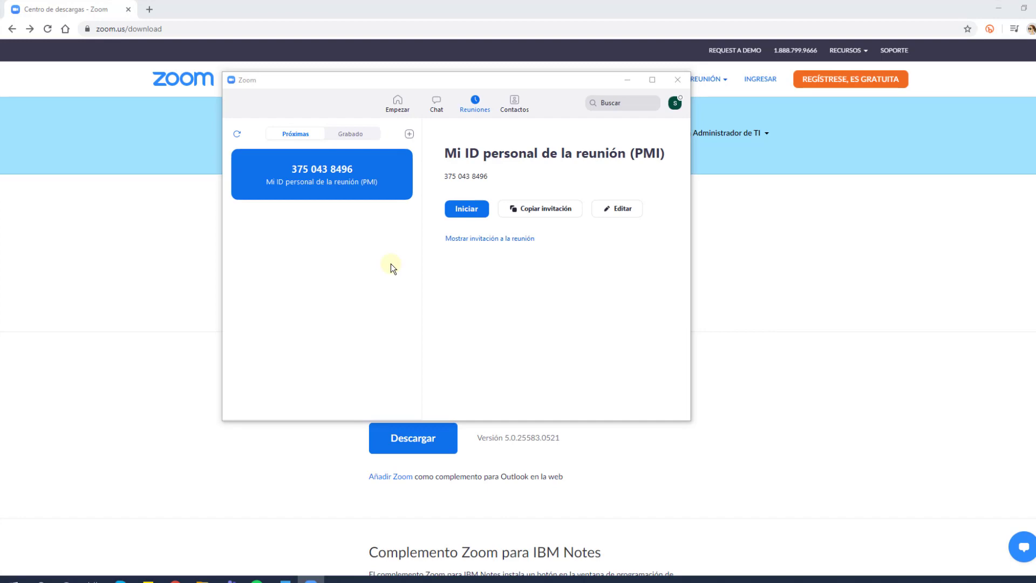
- Minimize the Zoom and browser windows, and start a new Zoom meeting without joining the audio
click(627, 80)
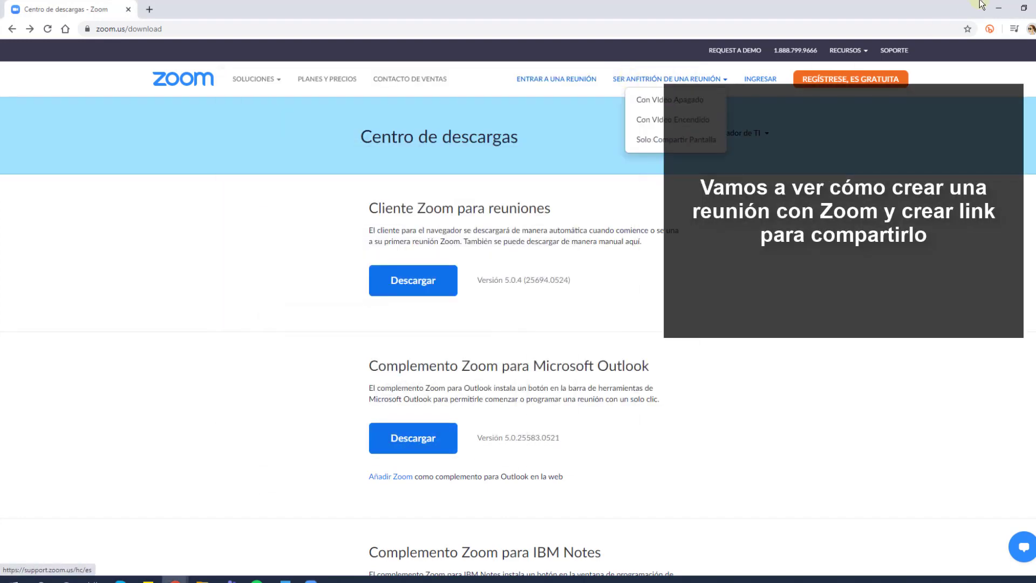
click(998, 8)
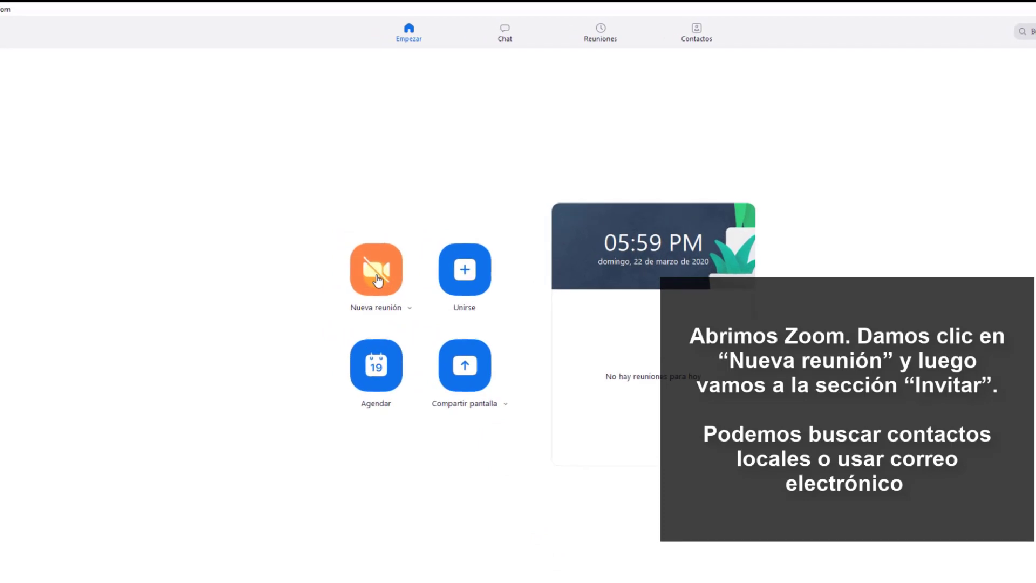
click(377, 279)
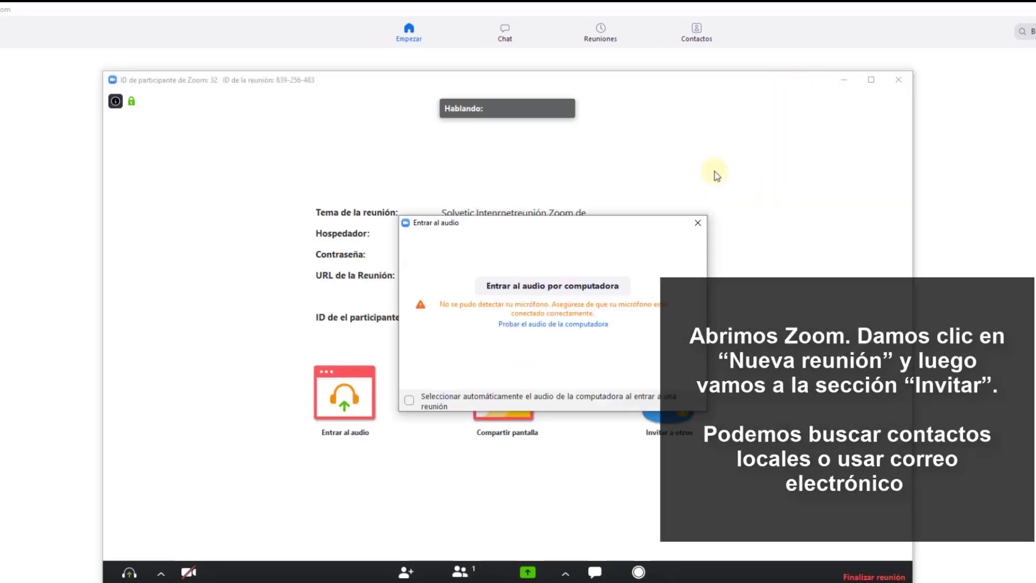
click(699, 223)
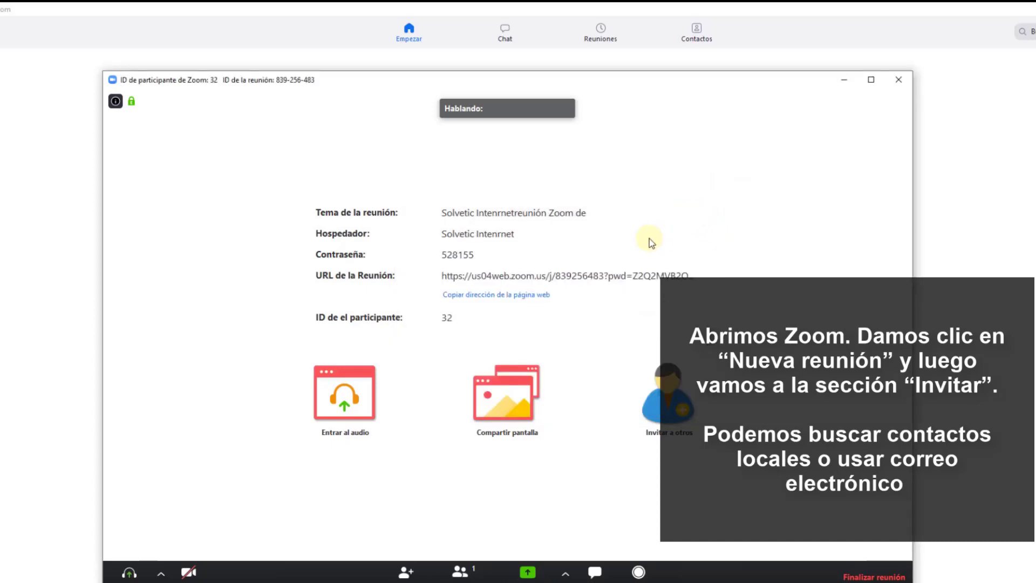
- Copy the meeting invitation from the e-mail invite options and leave the meeting
click(406, 573)
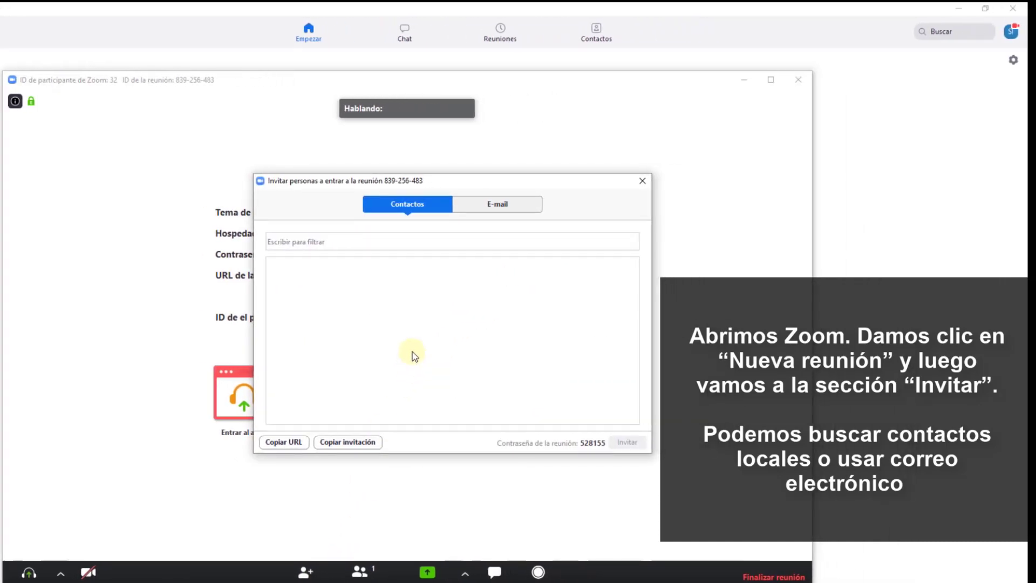
click(513, 206)
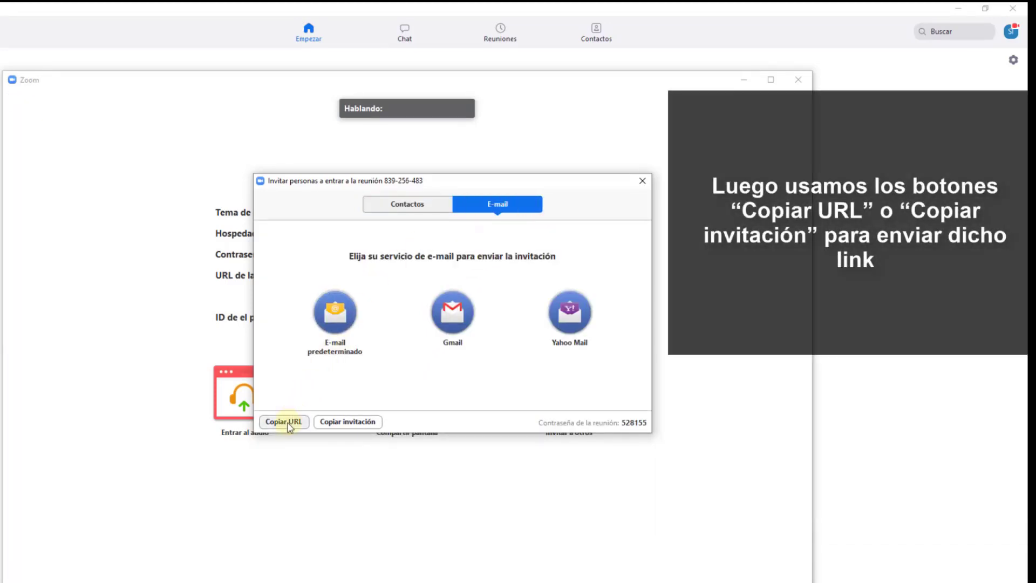
click(350, 424)
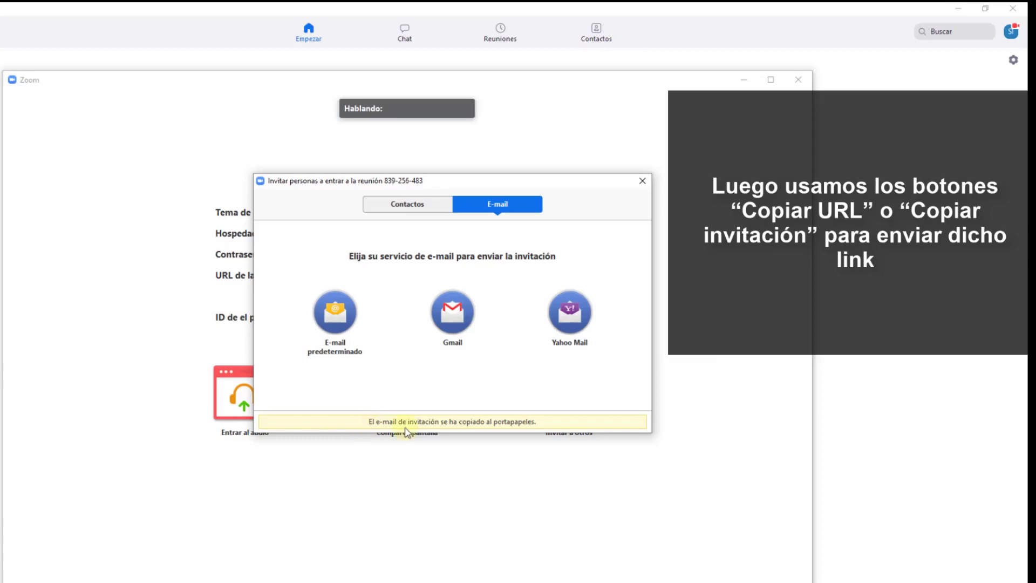
click(646, 183)
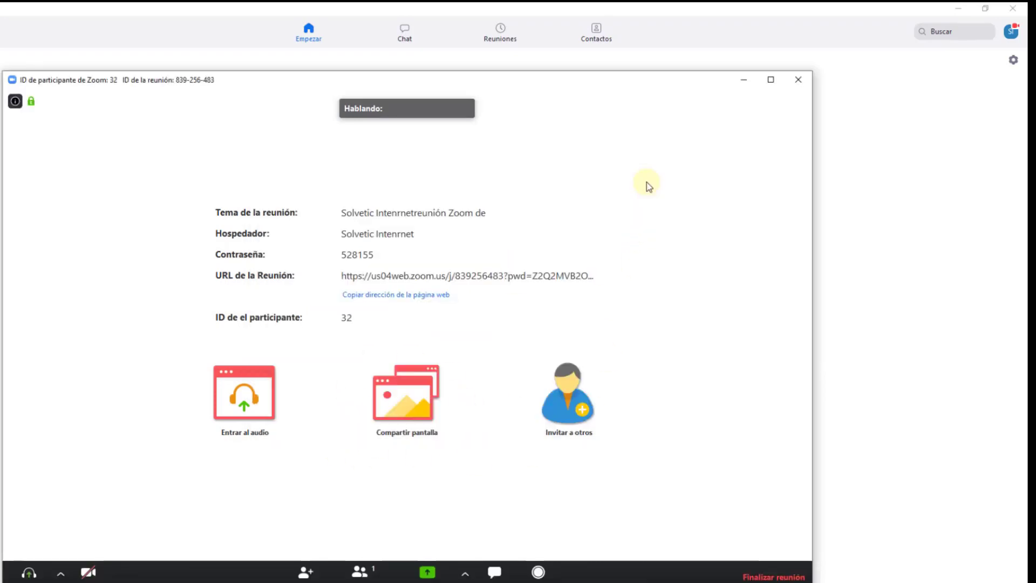
click(800, 84)
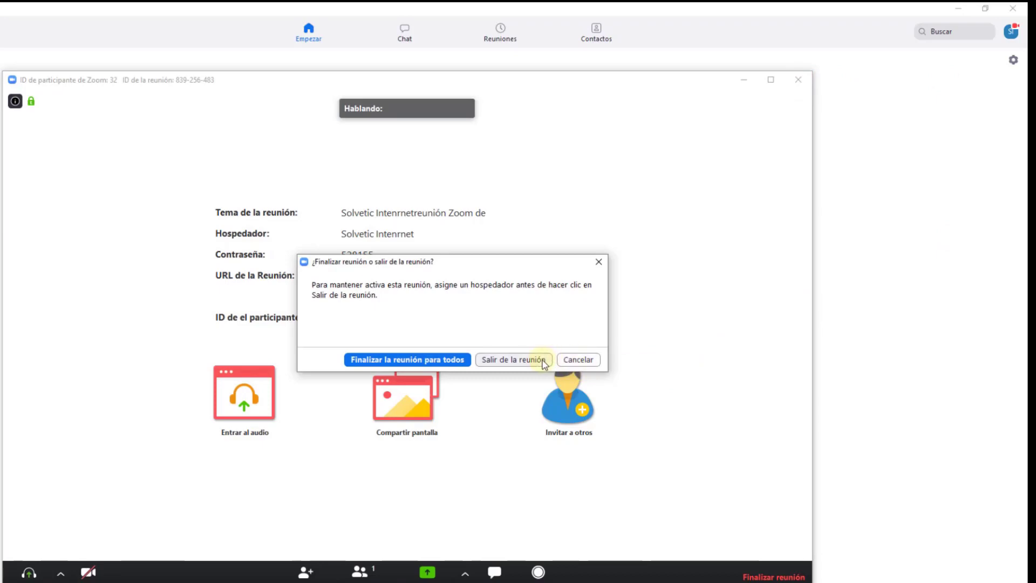
click(543, 361)
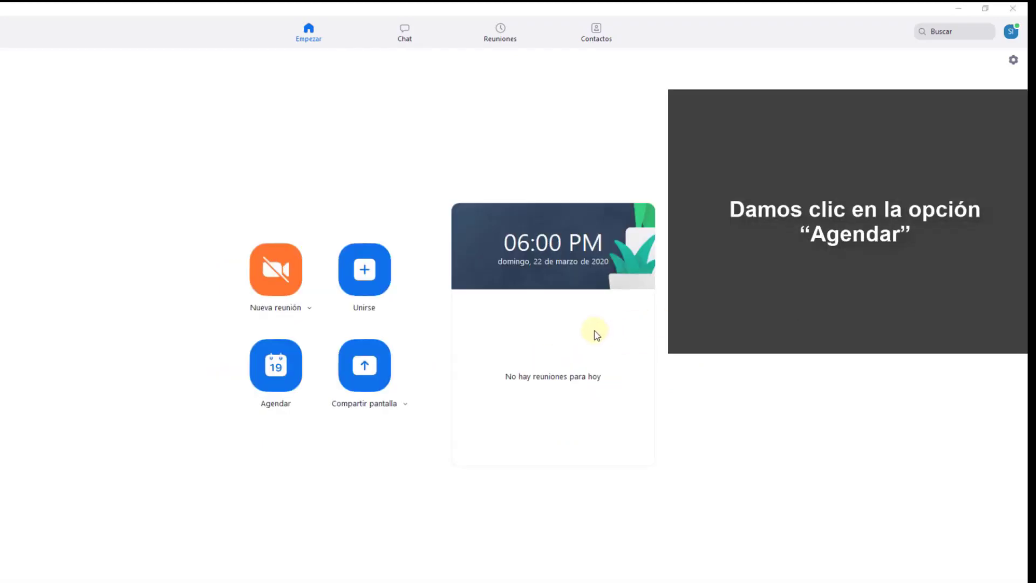
- Start scheduling a meeting and correct its topic to "Reunión Zoom de Solvetic Internet"
click(277, 369)
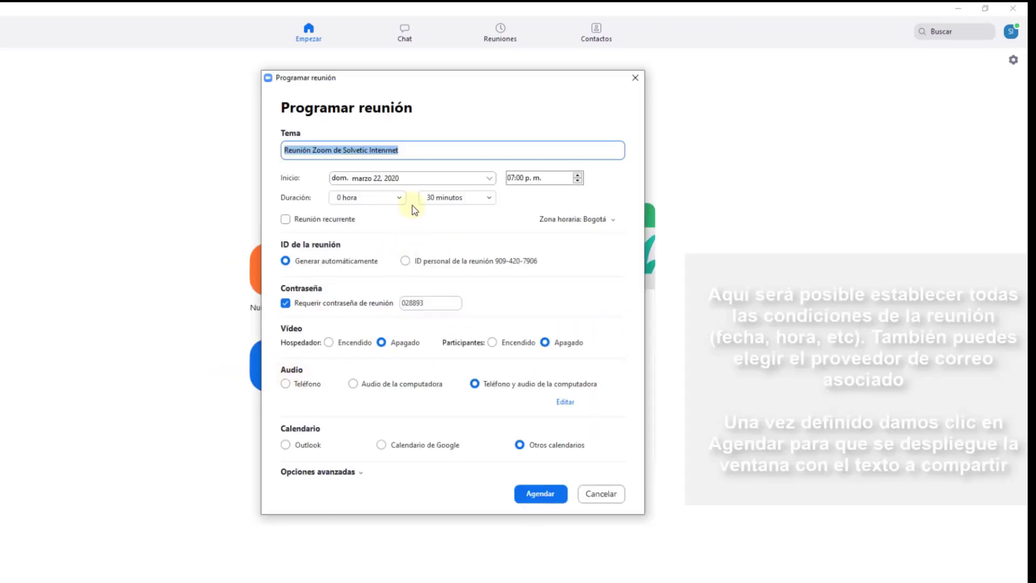
drag(403, 150, 381, 150)
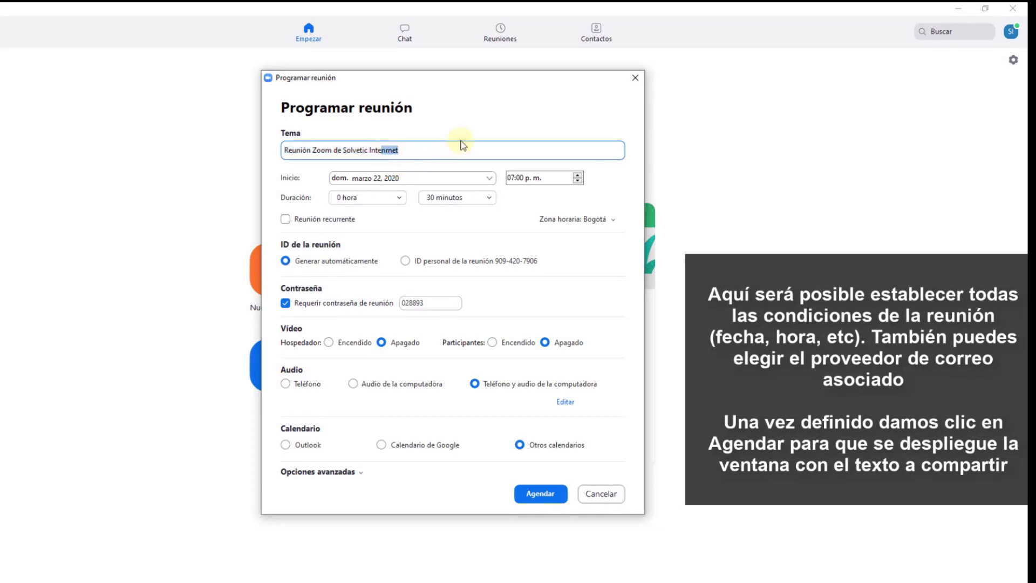
text(r)
- Set the meeting's start to March 23, 2020 at 04:00 p. m. and its duration to 0 hours 15 minutes
click(489, 179)
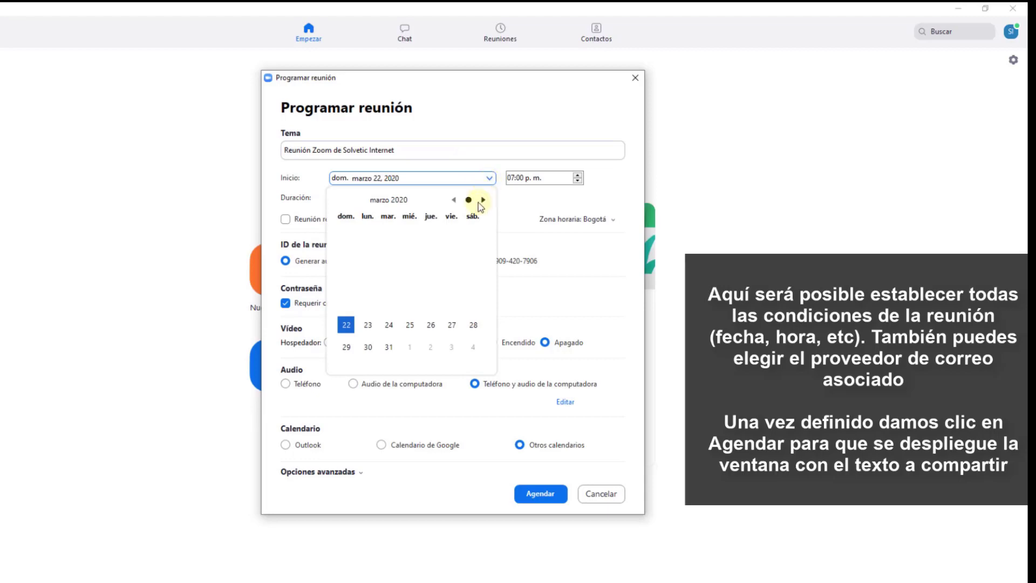
click(368, 325)
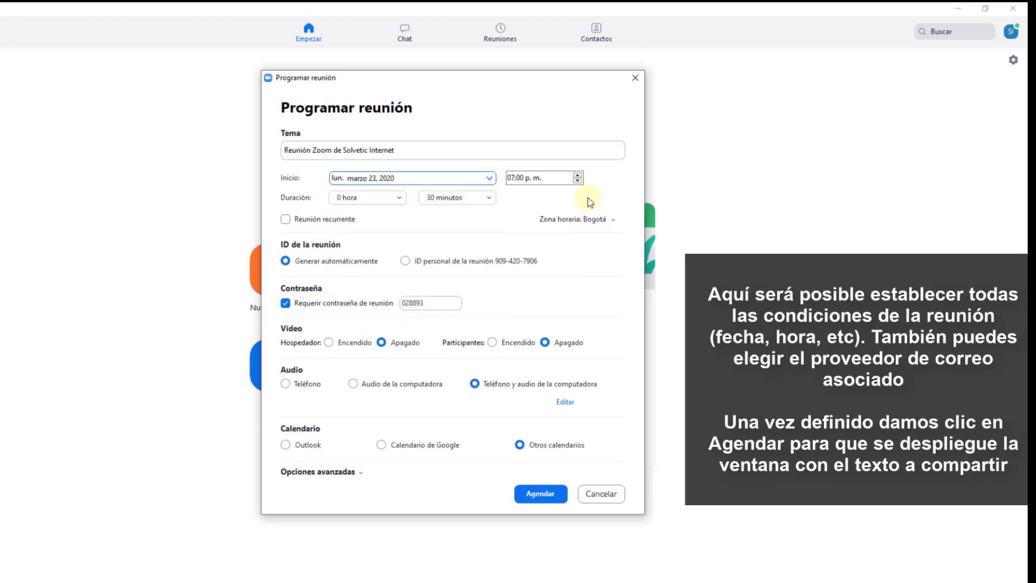
click(578, 180)
click(578, 181)
click(577, 181)
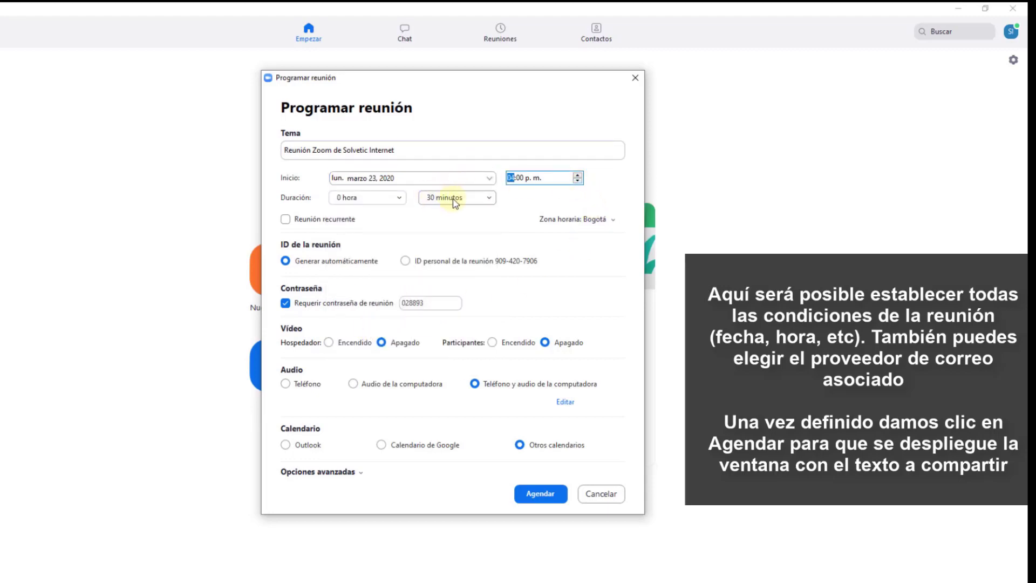
click(453, 199)
click(459, 231)
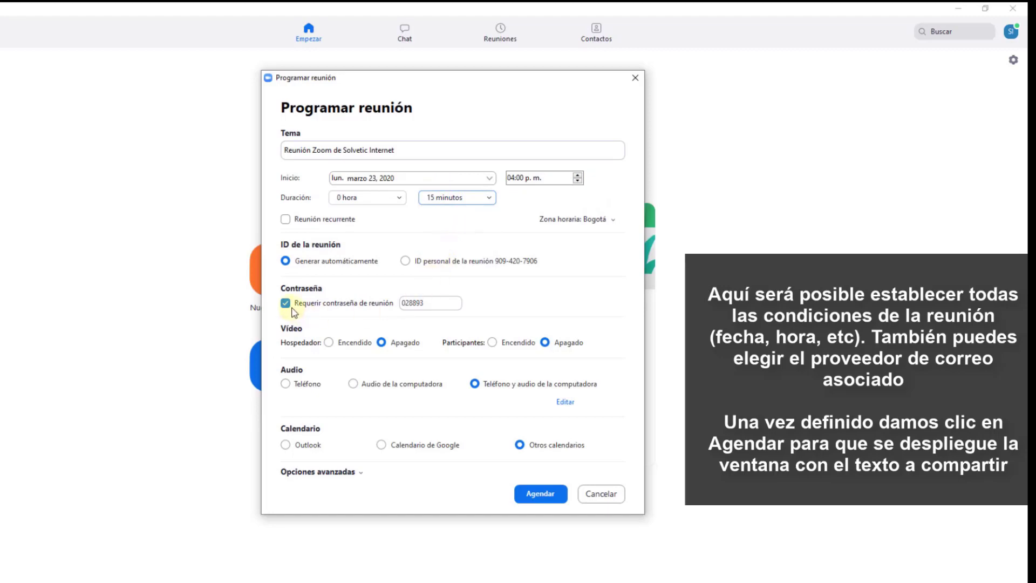
- Keep the meeting password required and set the participants' video to Encendido
click(286, 304)
click(288, 305)
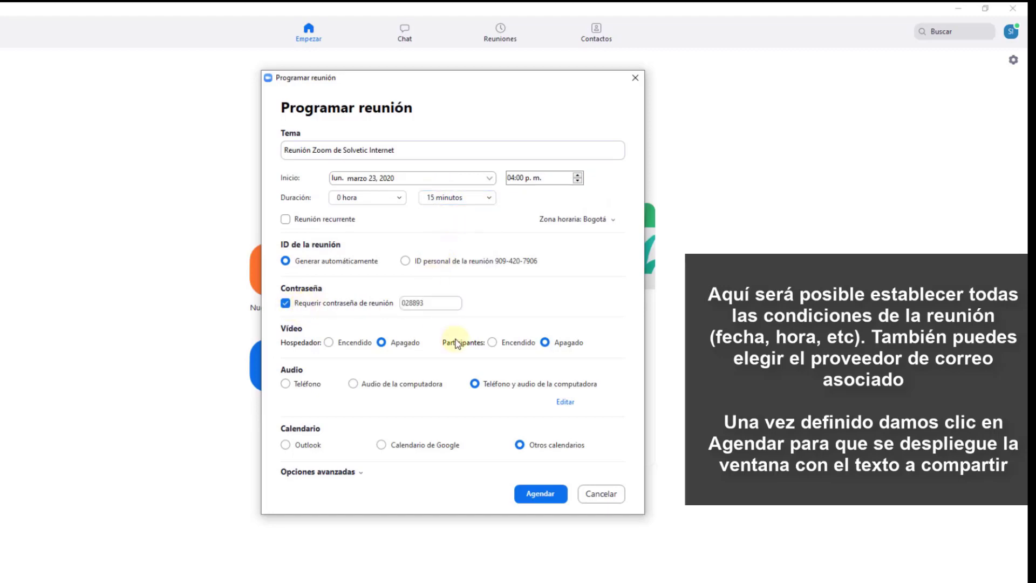
click(492, 342)
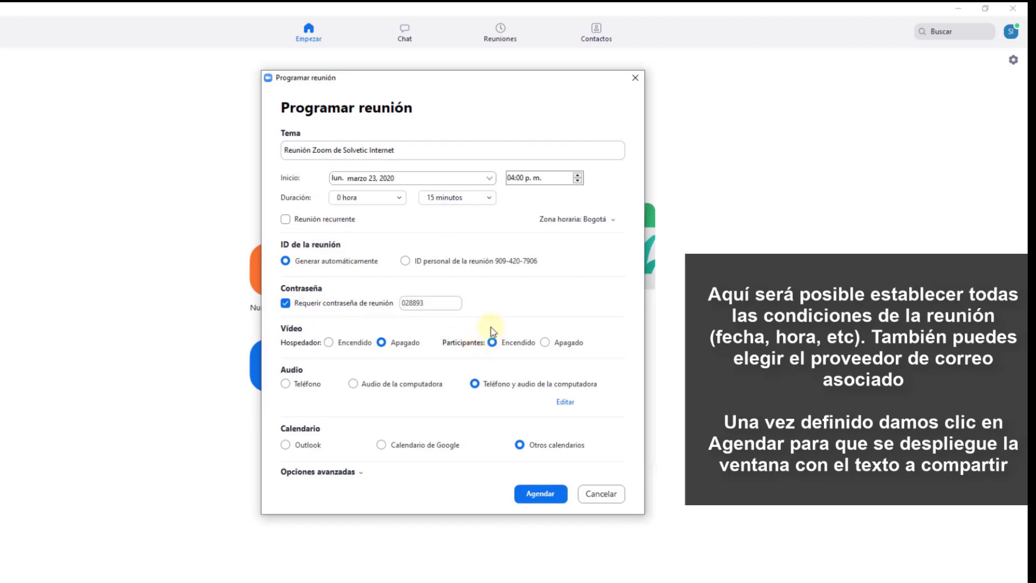
- Choose Otros calendarios as the calendar and schedule the meeting after expanding the advanced options
click(287, 445)
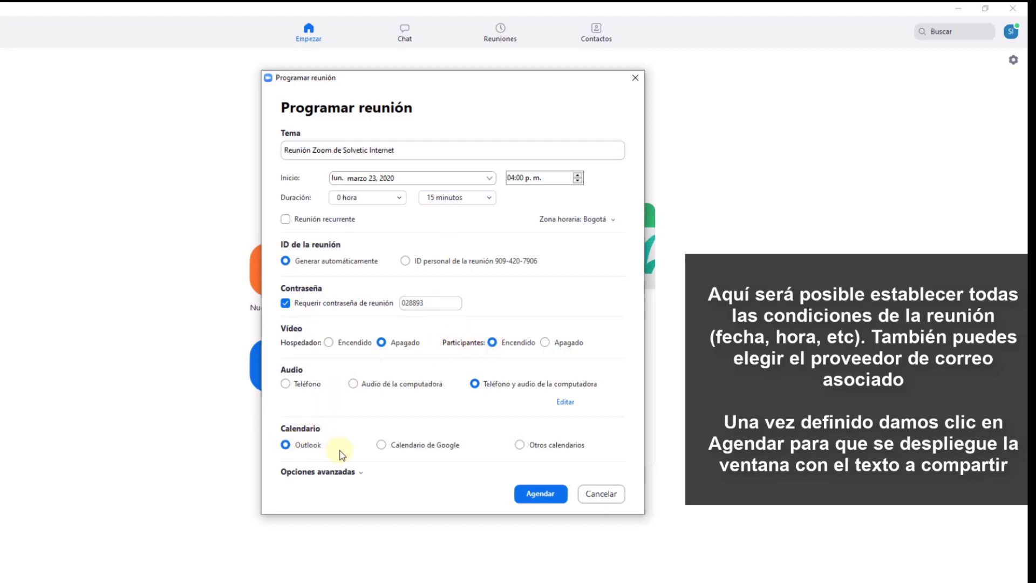
click(384, 446)
click(529, 445)
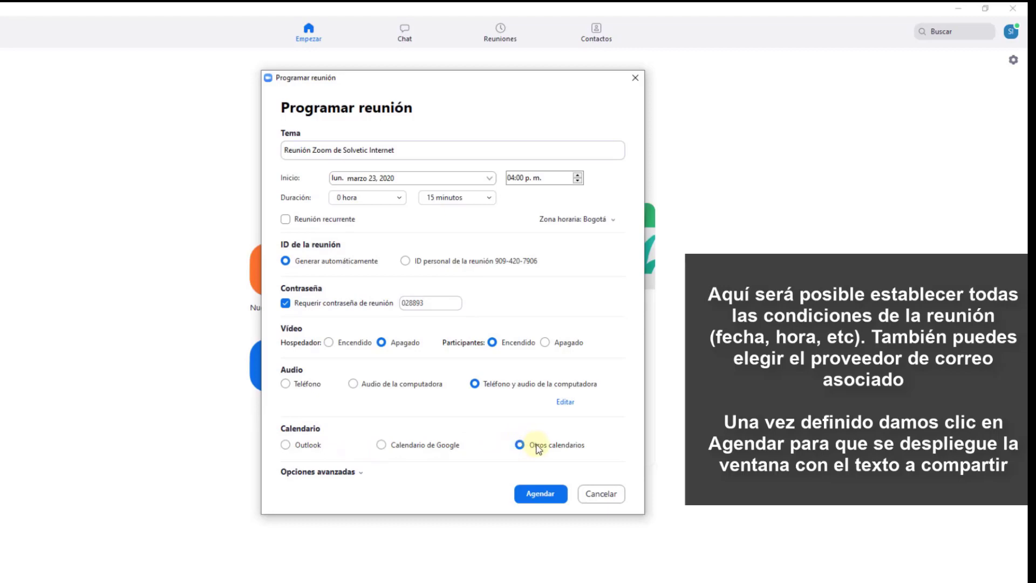
click(360, 474)
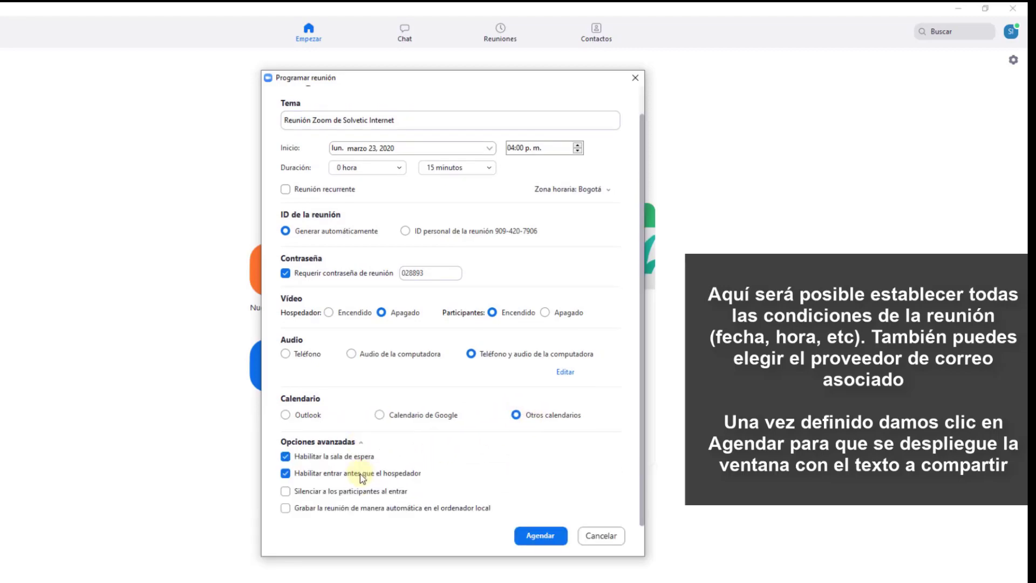
click(540, 534)
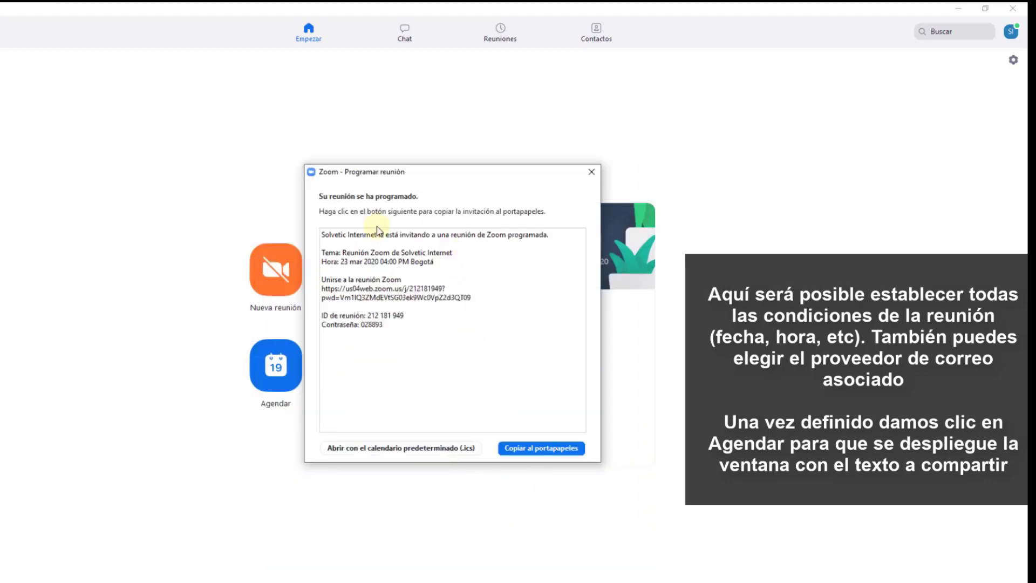
- Copy the scheduled meeting's full invitation to the clipboard and close the invitation window
drag(398, 338, 323, 317)
click(444, 324)
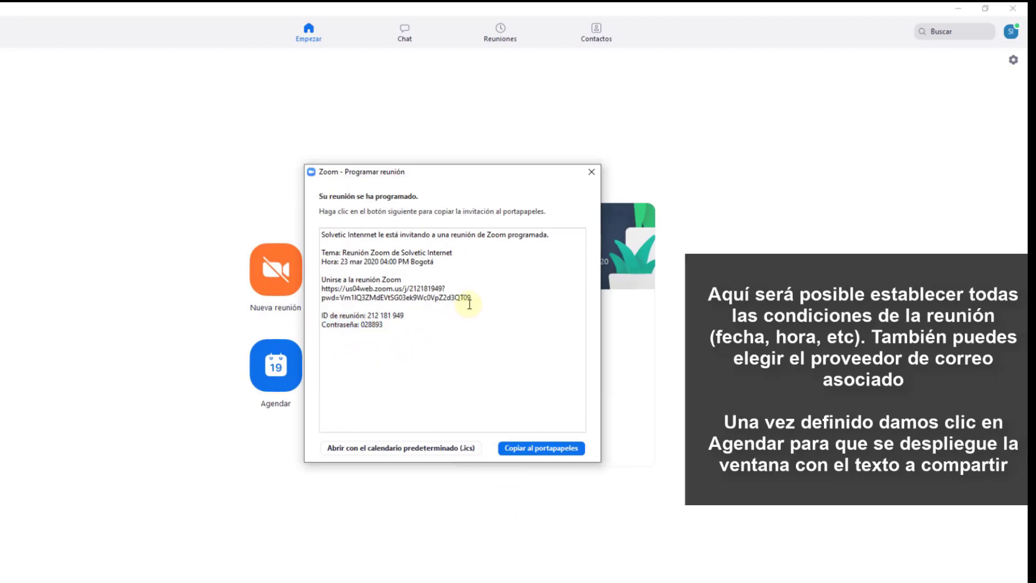
drag(471, 297, 322, 290)
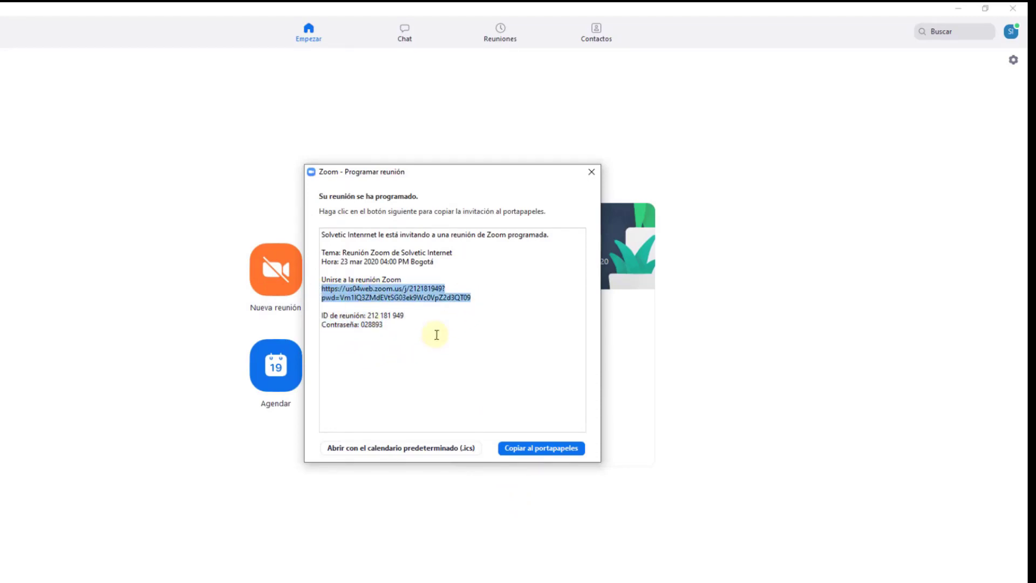
click(536, 413)
click(535, 448)
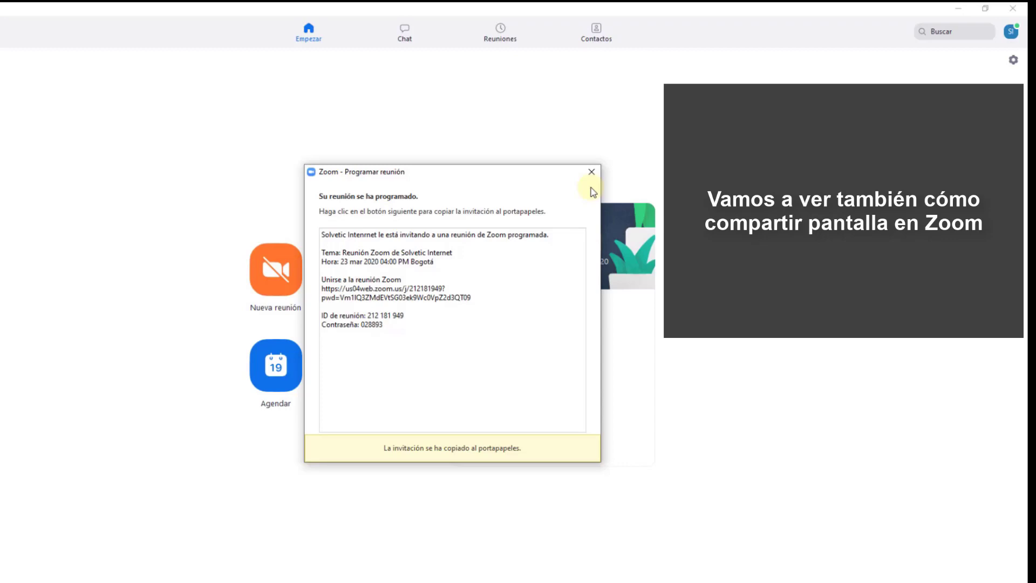
click(592, 172)
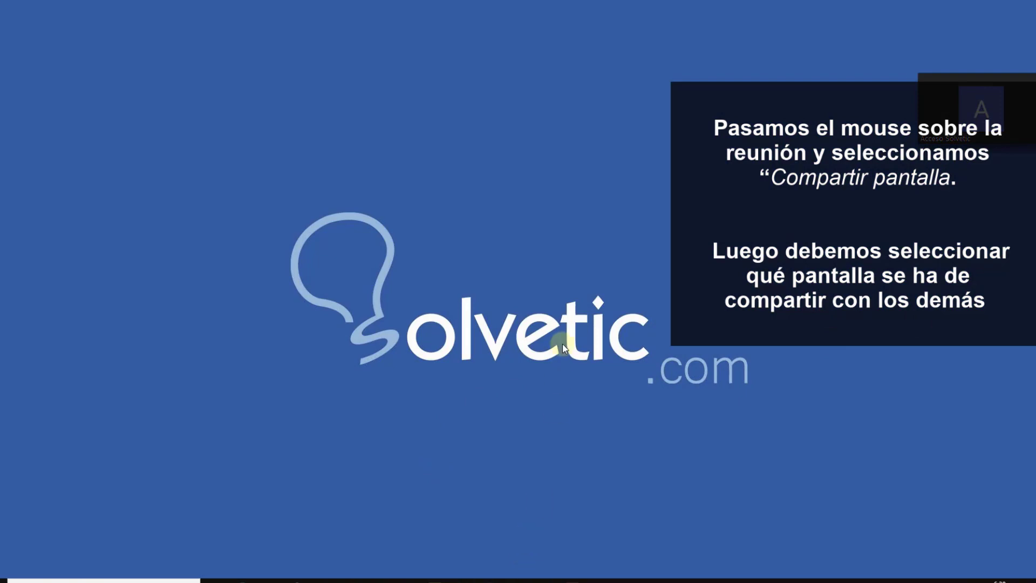
- Restore the minimized meeting thumbnail to the full meeting window
mouse_move(1005, 100)
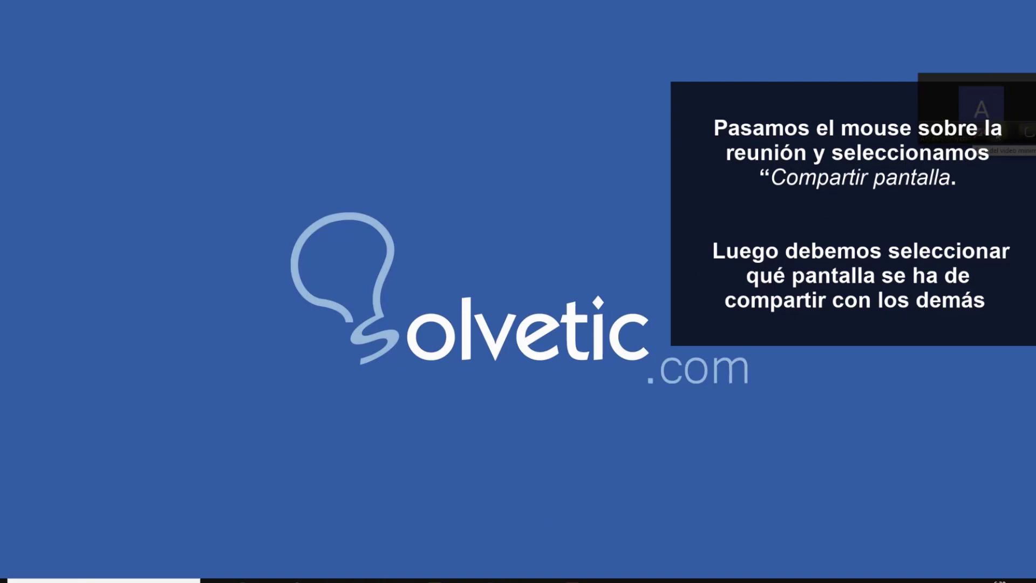
click(944, 140)
click(1020, 123)
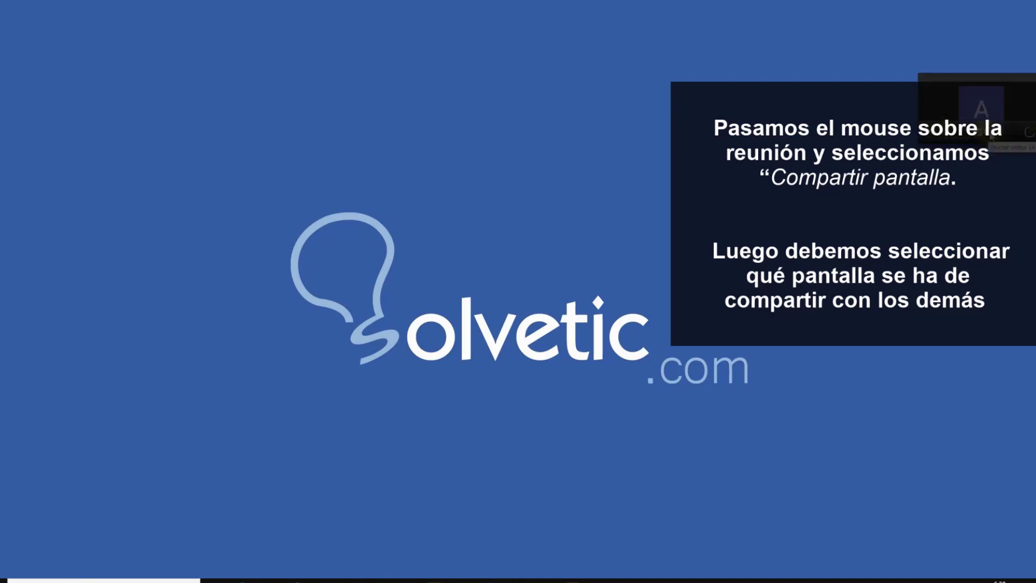
click(1028, 143)
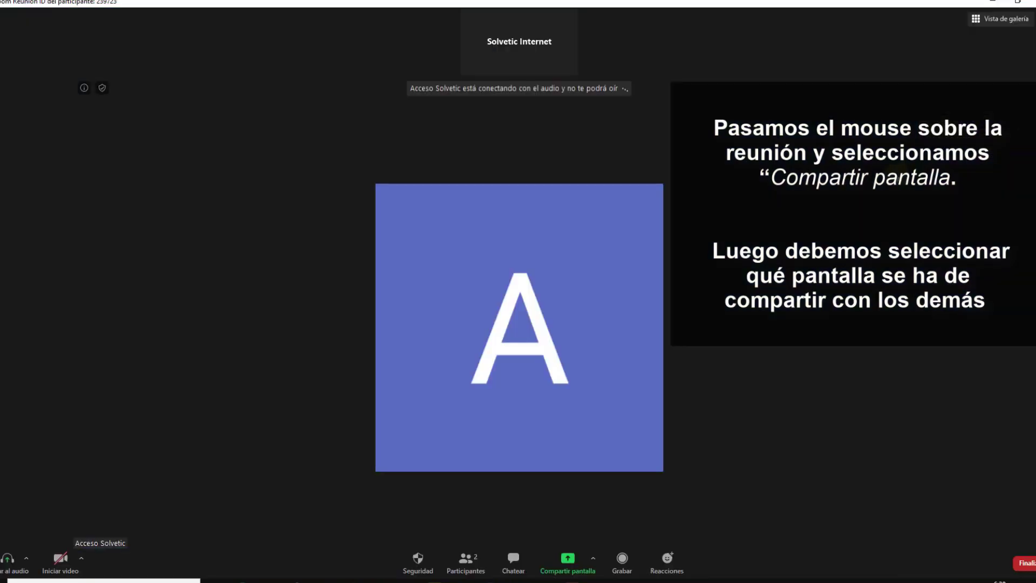
- Share Pantalla 2 with the meeting participants
click(573, 559)
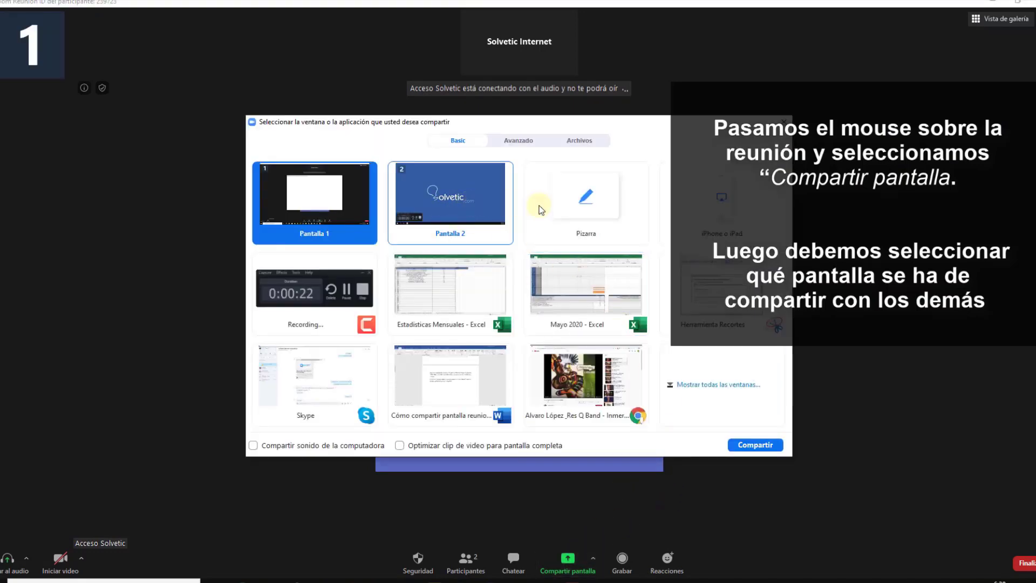
click(468, 204)
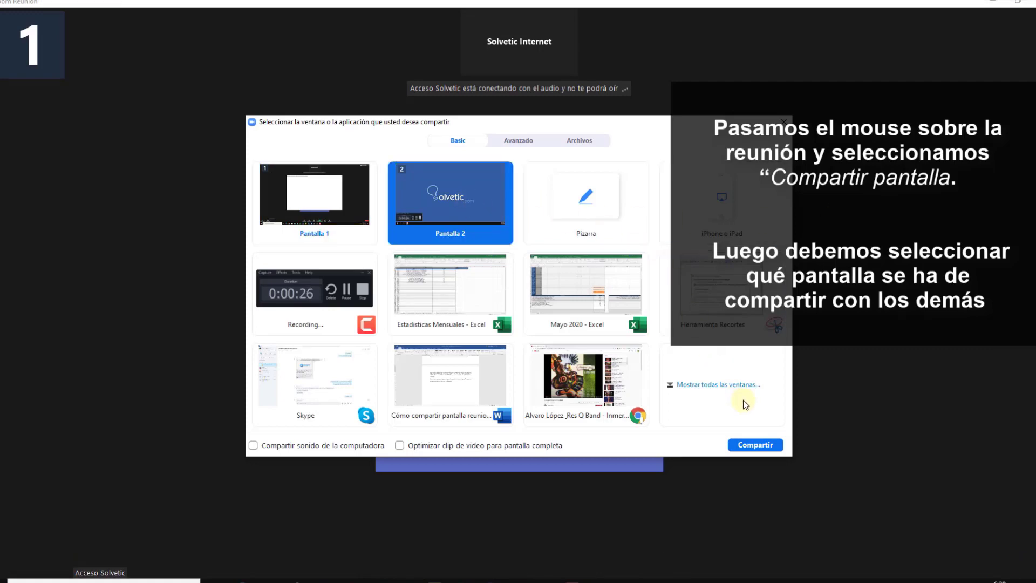
click(756, 444)
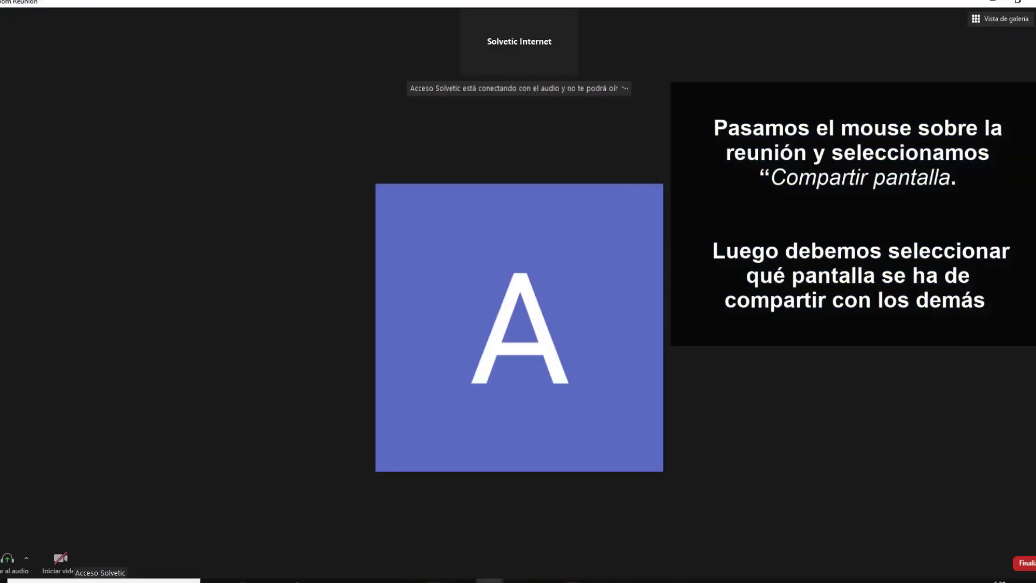
- Share Pantalla 1 with the meeting participants, and stop the screen share
click(569, 558)
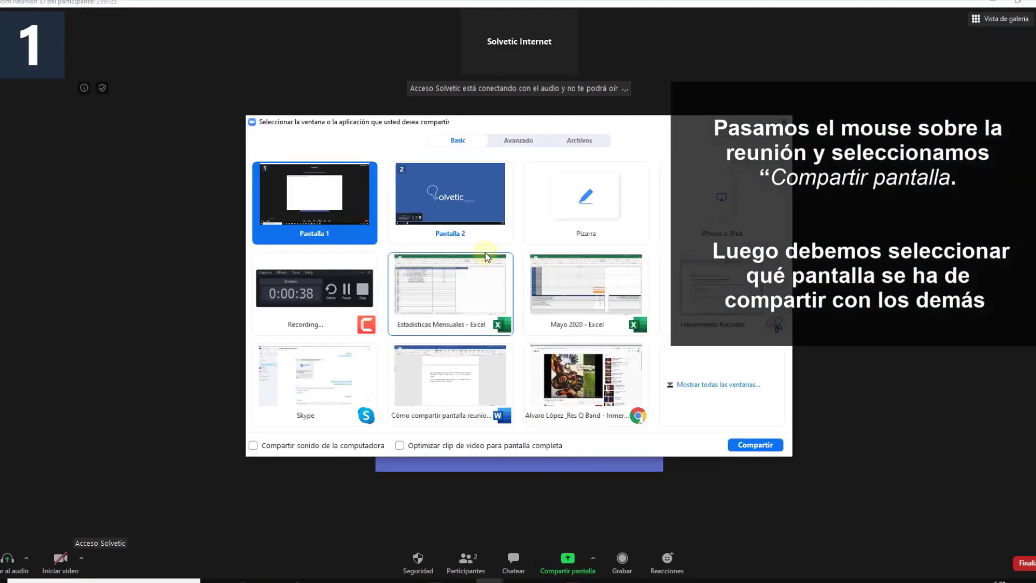
click(758, 446)
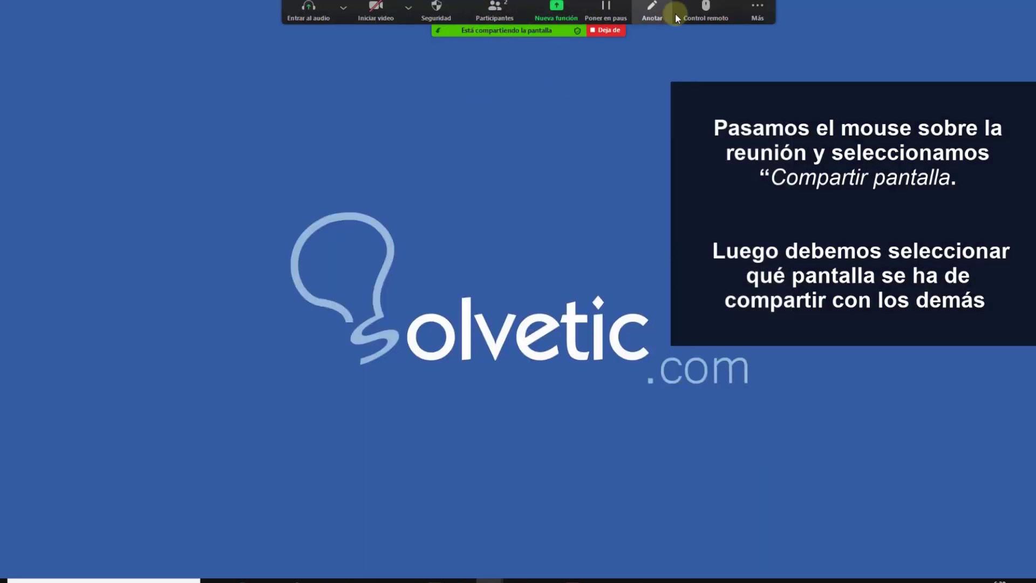
click(615, 31)
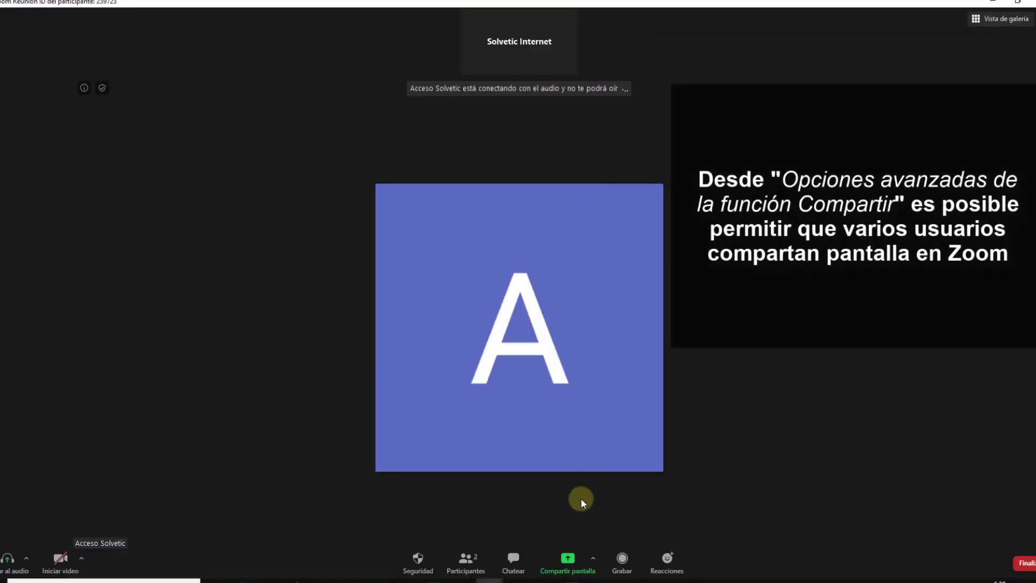
- Try simultaneous sharing by several participants in the advanced sharing options, restore one participant at a time, and close the options
click(593, 558)
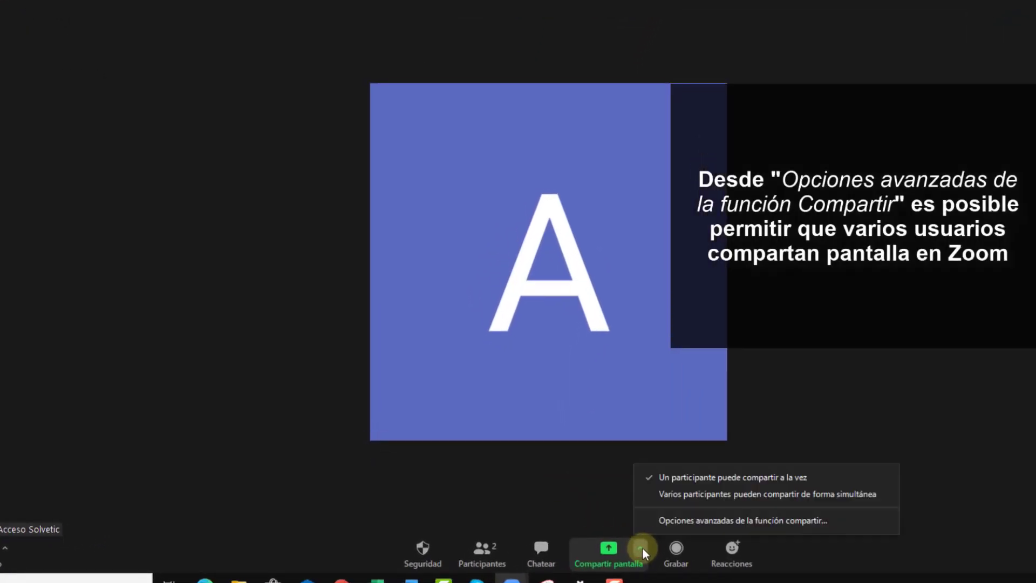
click(668, 521)
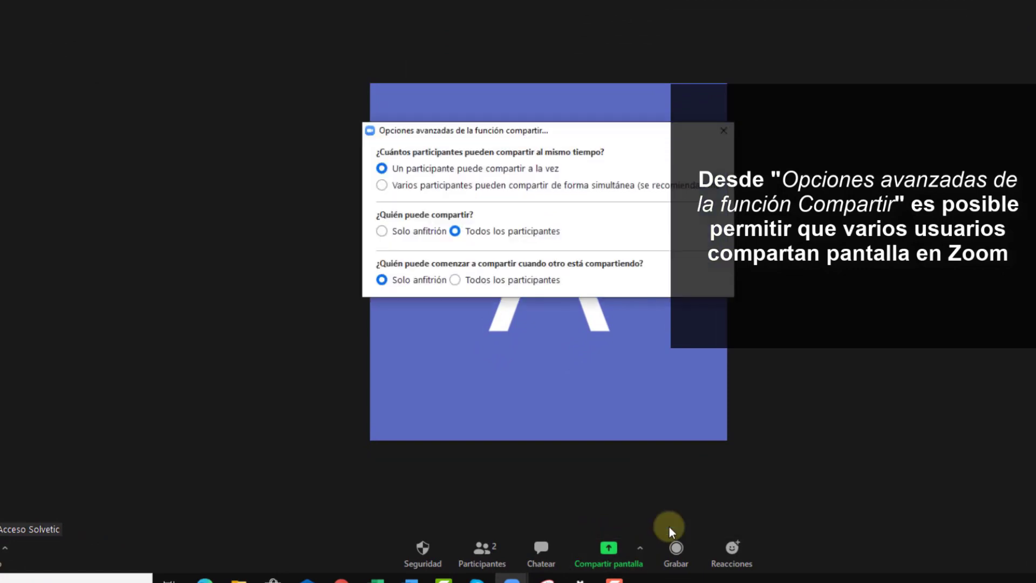
click(382, 185)
click(382, 168)
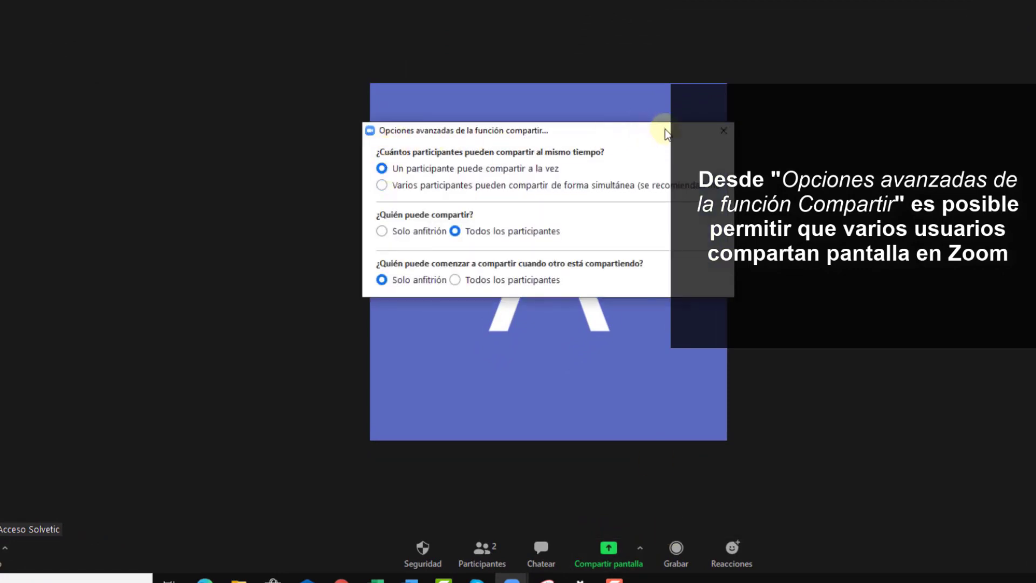
click(724, 131)
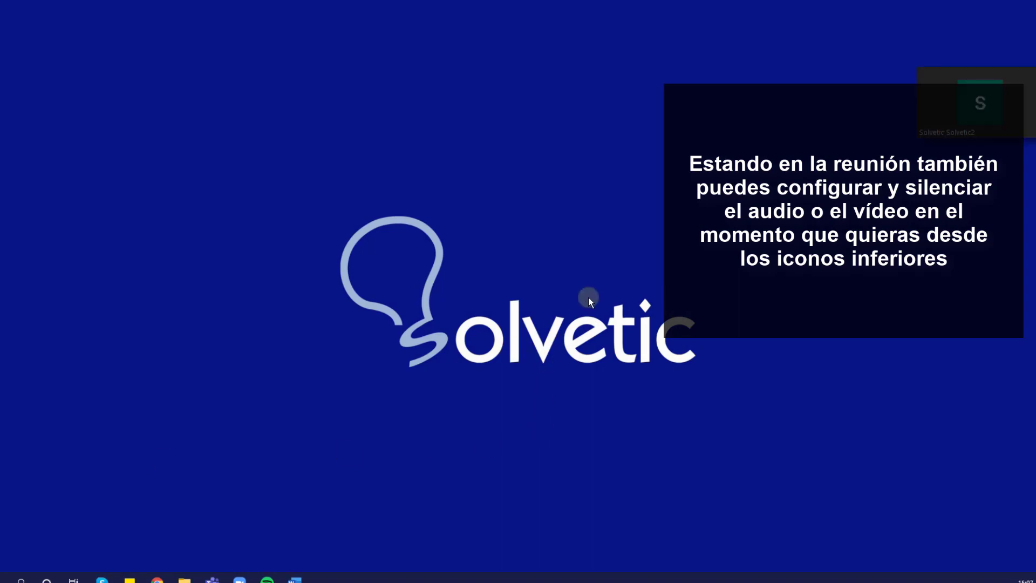
- Restore the minimized Zoom meeting from its floating thumbnail to the full meeting window
mouse_move(241, 578)
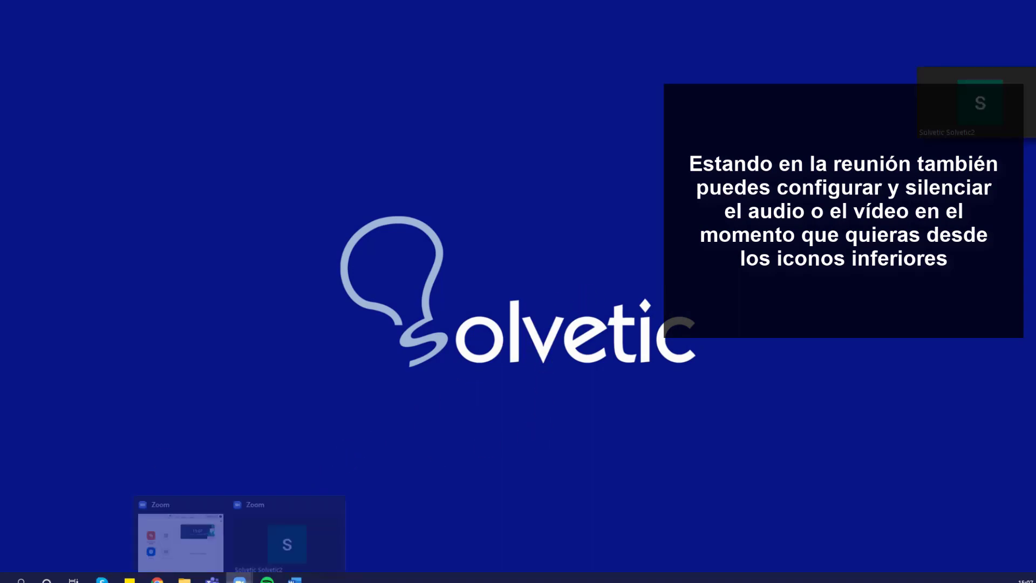
click(289, 550)
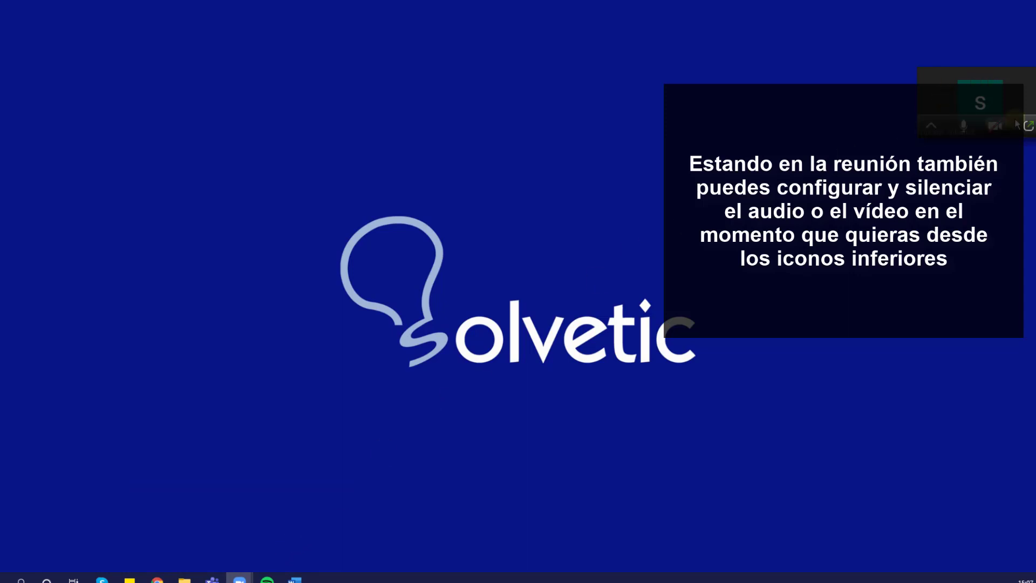
click(930, 114)
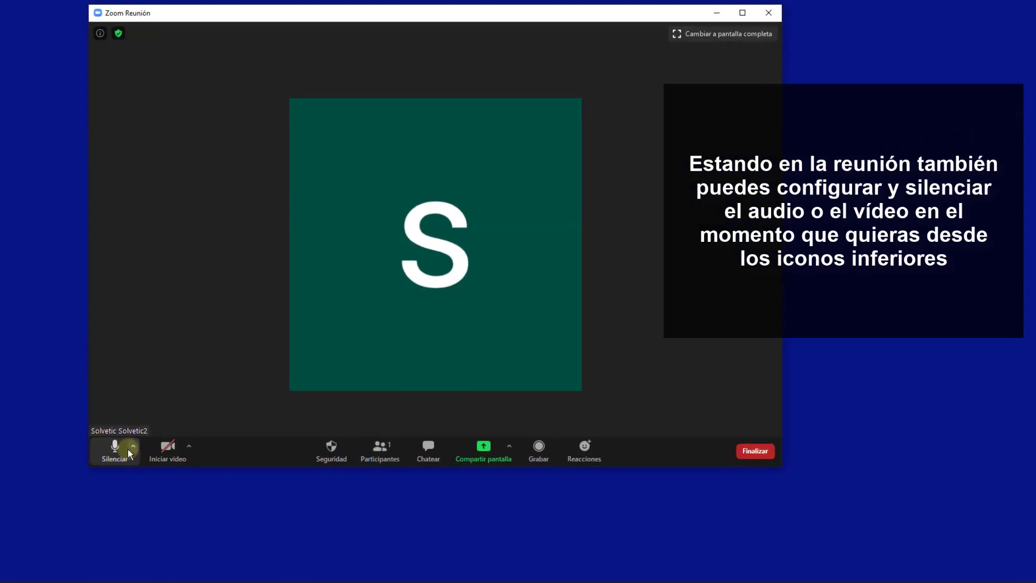
- Check the audio device options, mute and unmute the microphone, and turn the camera video on and off again
click(146, 441)
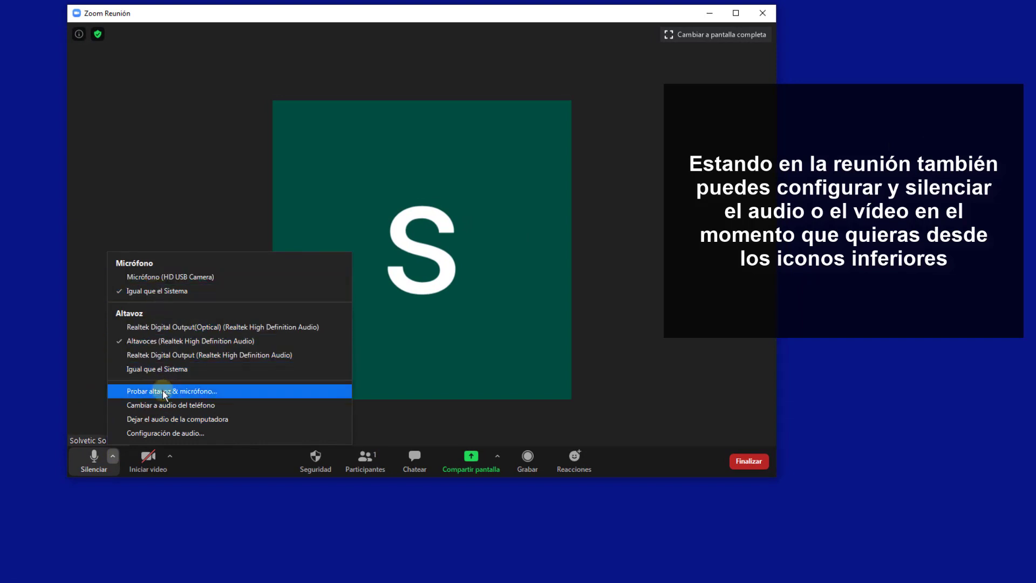
click(87, 462)
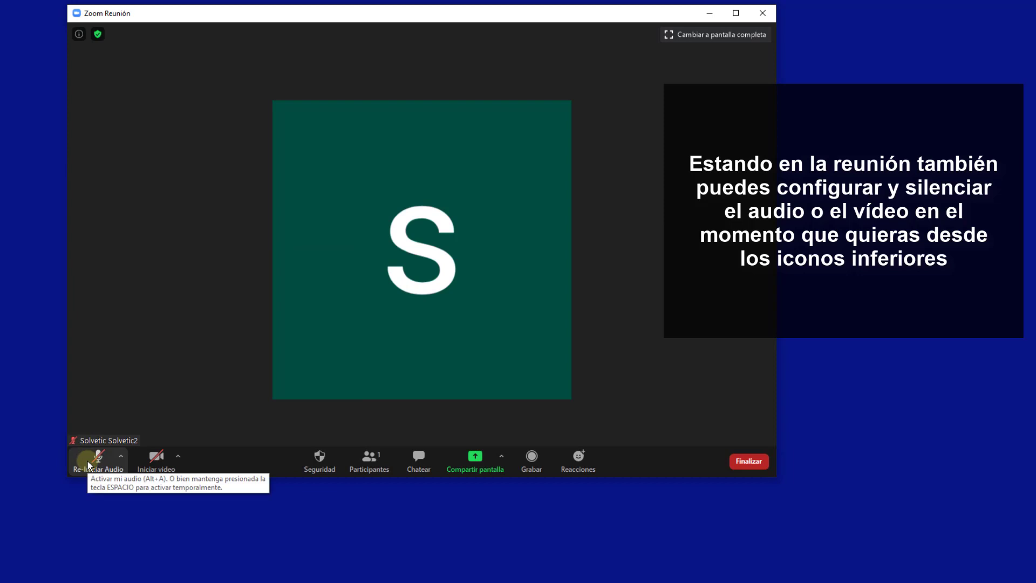
click(89, 461)
click(137, 462)
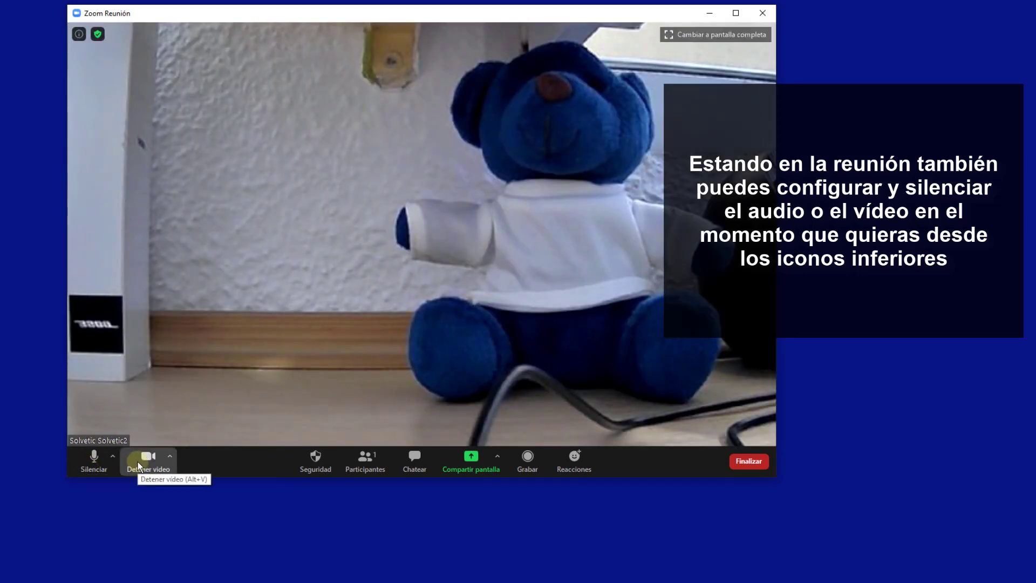
click(142, 464)
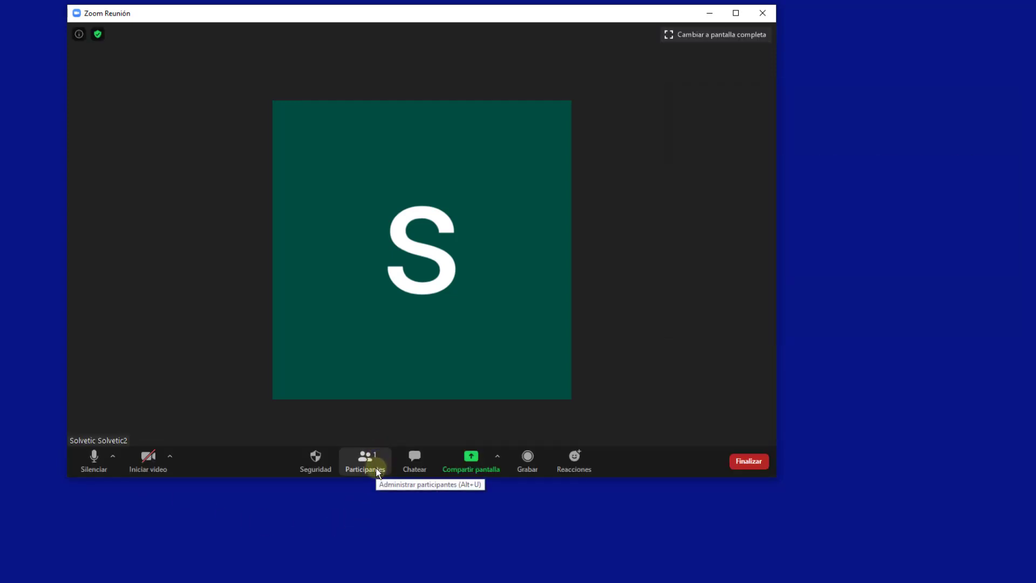
- Show the list of participants to see who is in the meeting, and minimize the meeting window
click(376, 471)
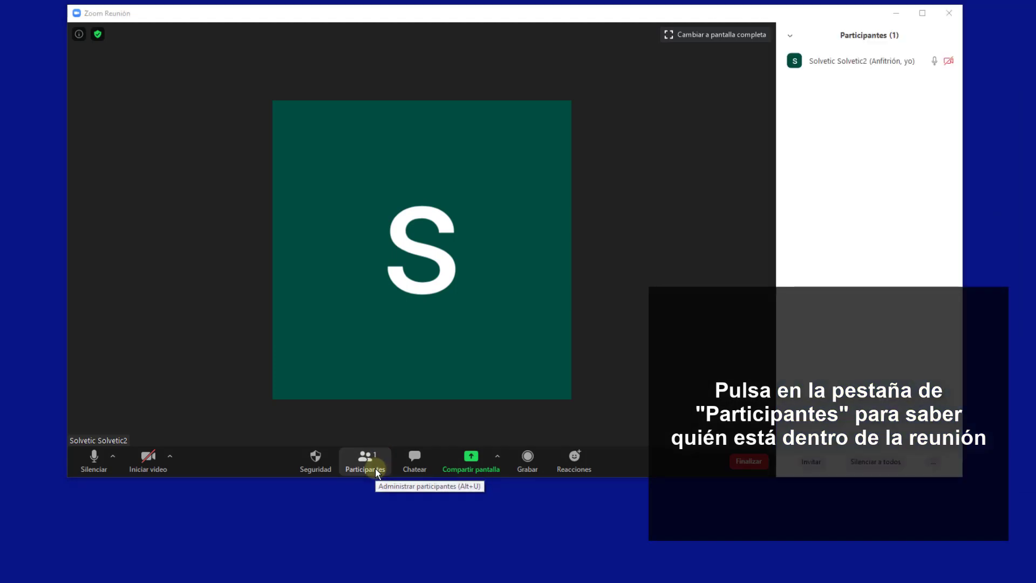
mouse_move(869, 64)
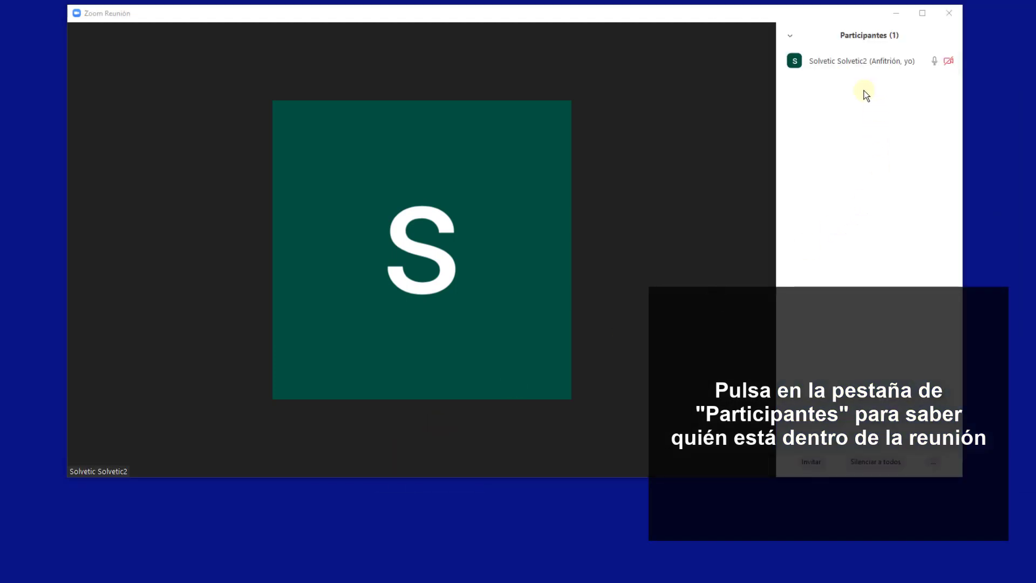
mouse_move(586, 282)
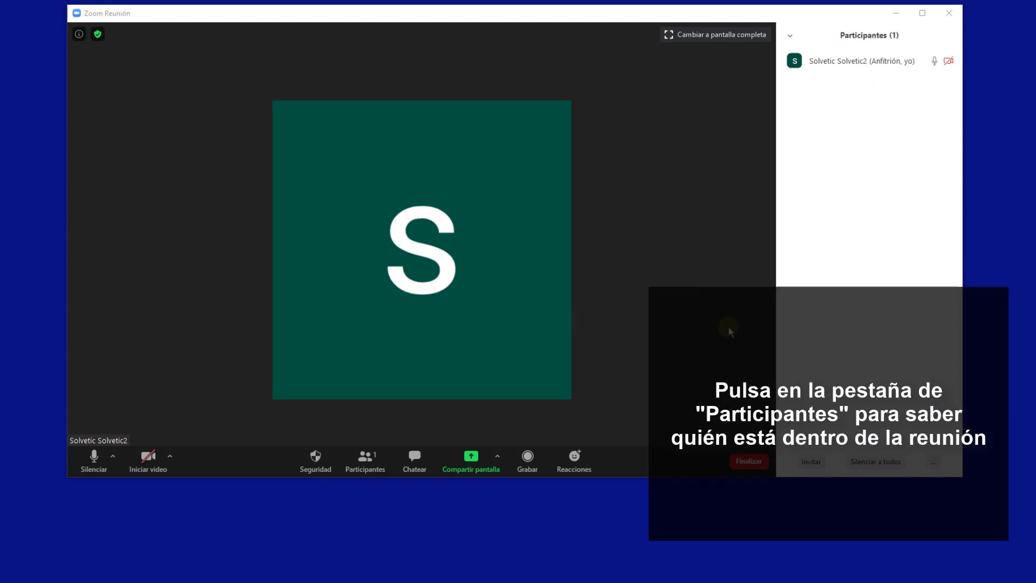
click(902, 17)
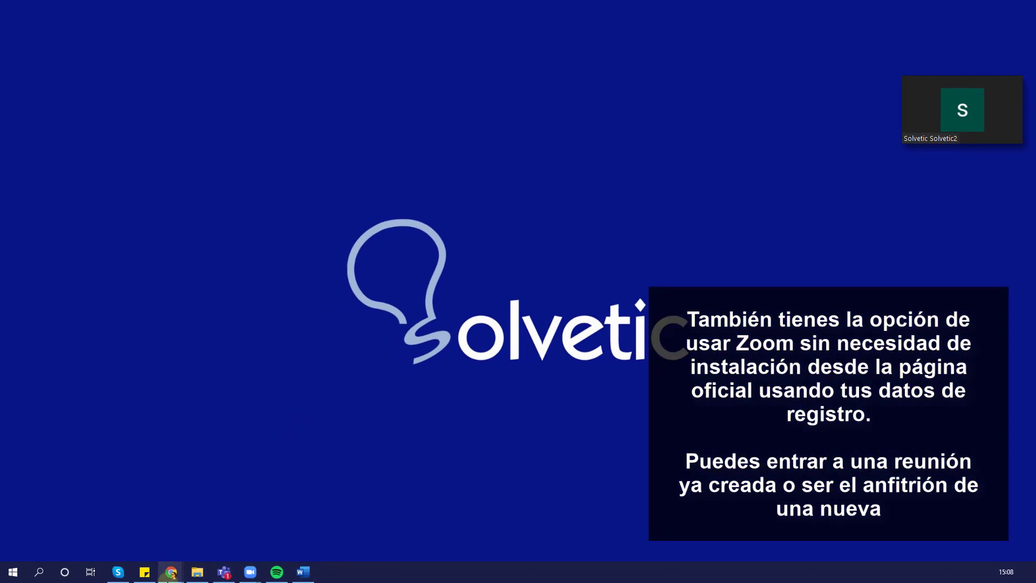
- Switch to Chrome and choose to host a meeting from the zoom.us site with the Con Vídeo Apagado option
mouse_move(170, 571)
click(235, 524)
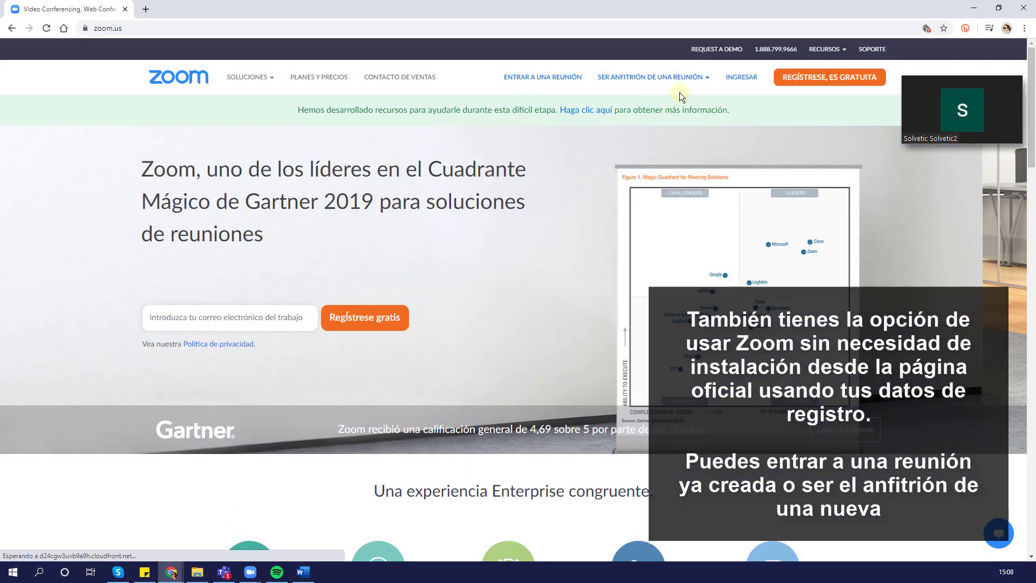
click(558, 81)
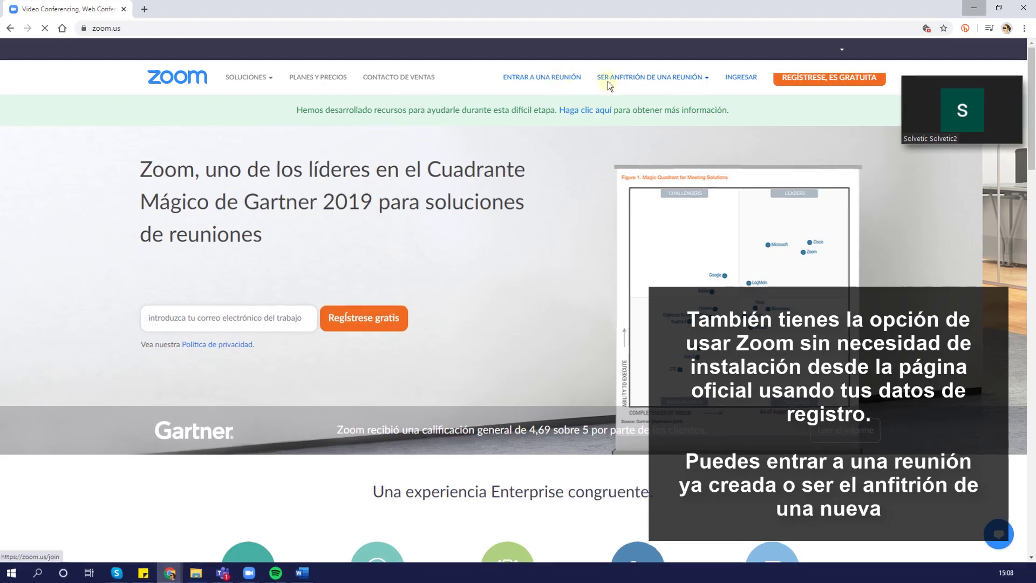
mouse_move(615, 81)
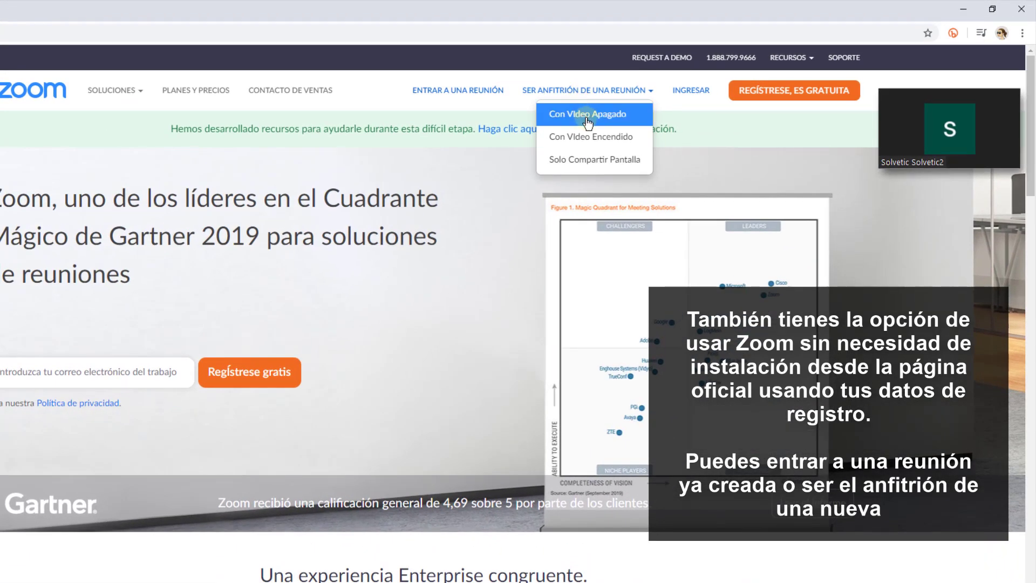
click(588, 123)
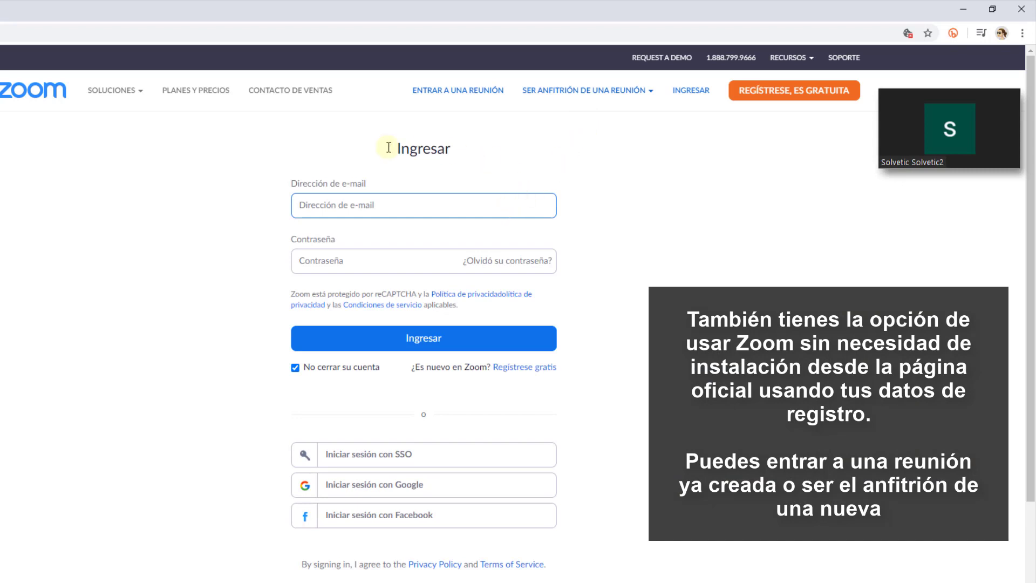